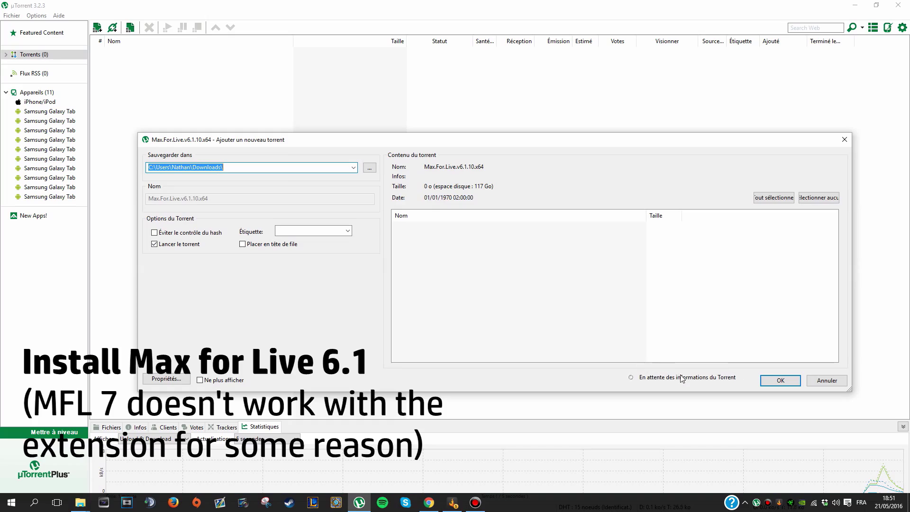
# Add the Max.For.Live.v6.1.10.x64 torrent with the Downloads folder as its save location, and open the downloaded item
pyautogui.click(790, 382)
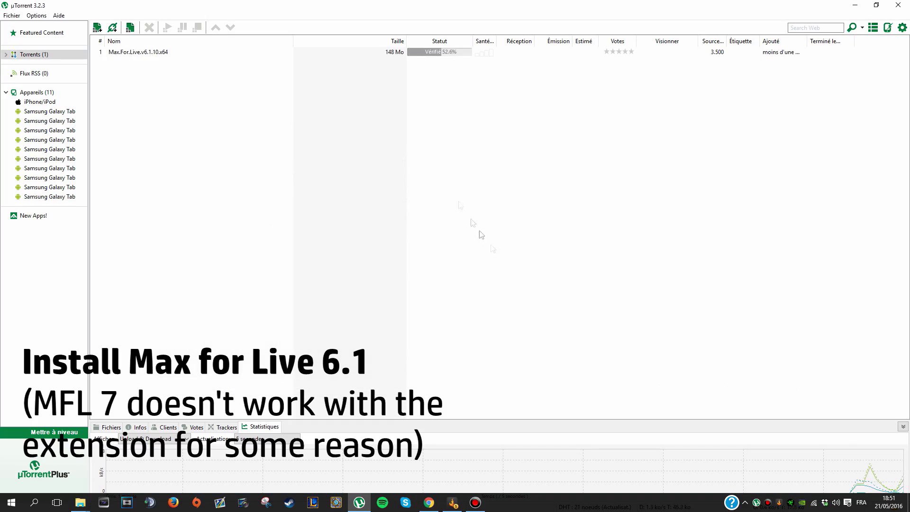
pyautogui.doubleClick(162, 52)
pyautogui.click(417, 279)
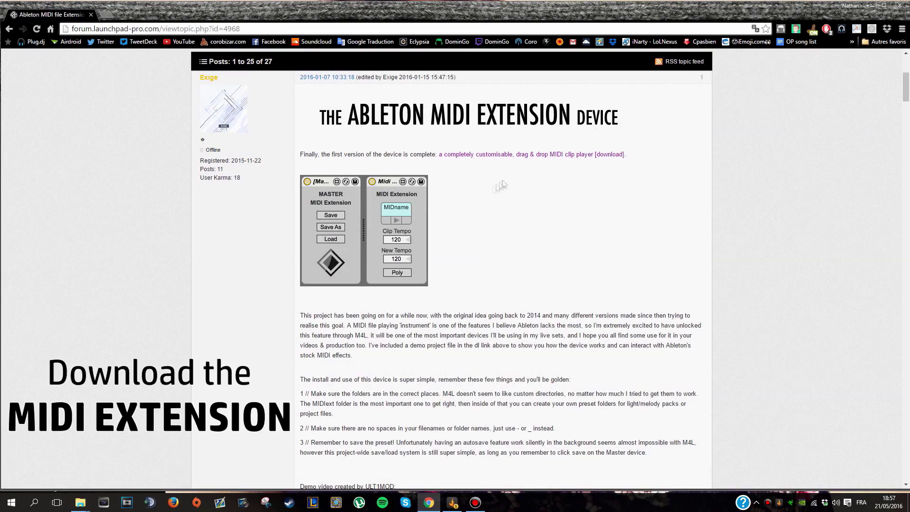
# Download the MIDI Extension archive via the forum post's download link and extract it to its own folder on the desktop
pyautogui.click(531, 155)
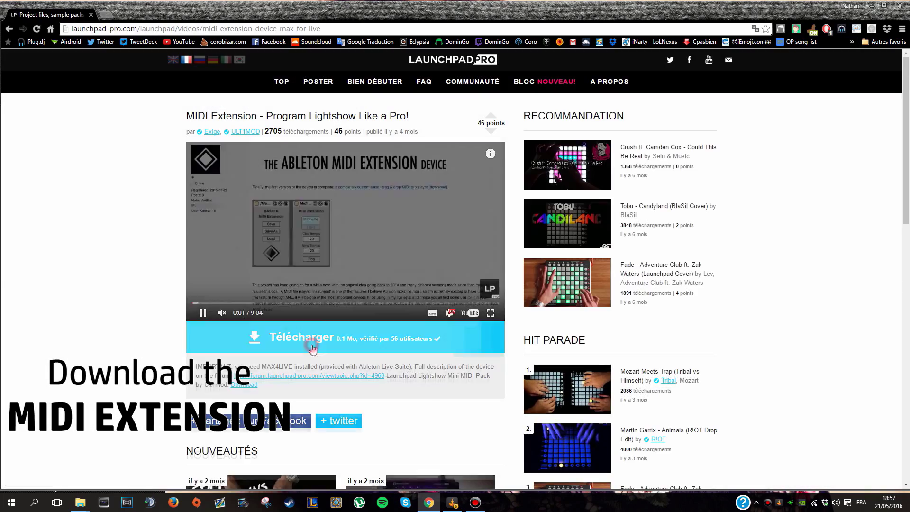
pyautogui.click(312, 350)
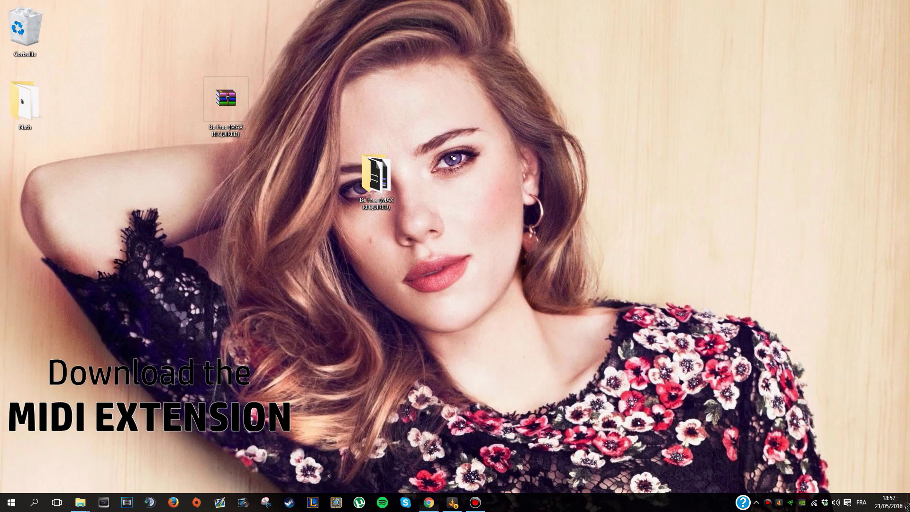
pyautogui.rightClick(687, 130)
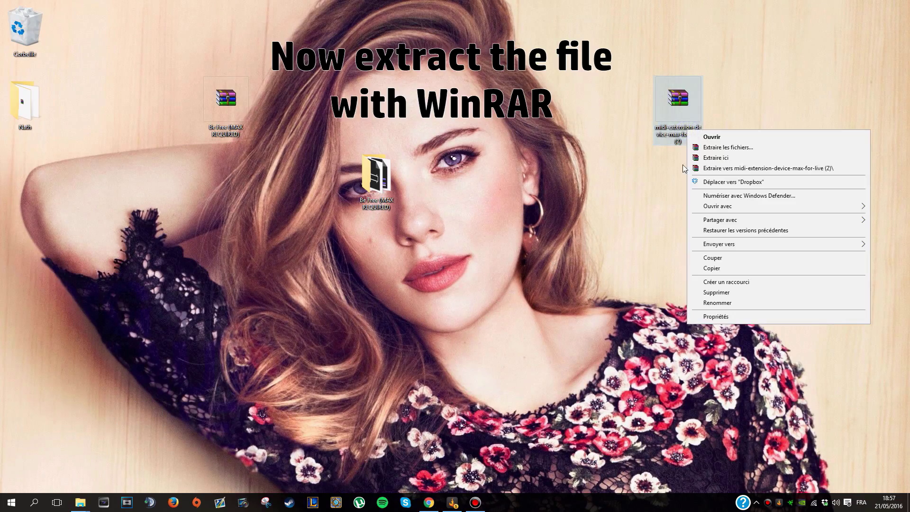
pyautogui.click(706, 147)
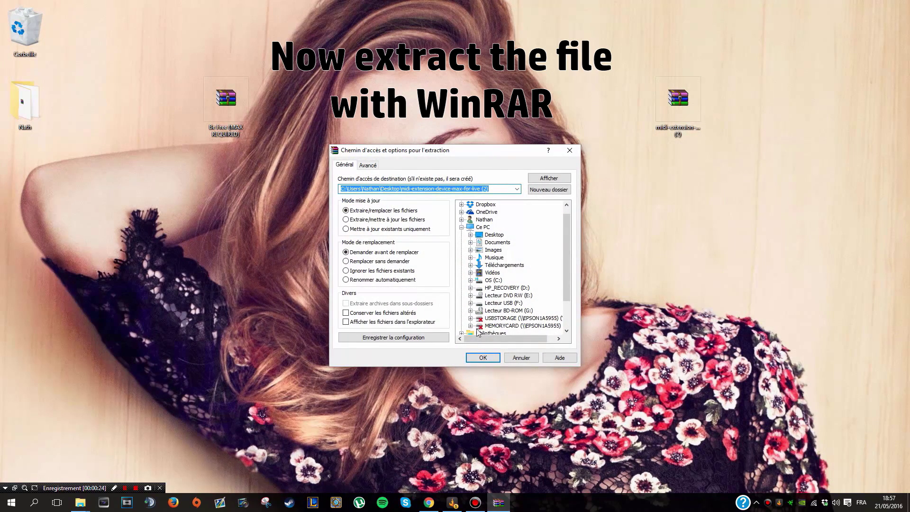
pyautogui.click(479, 356)
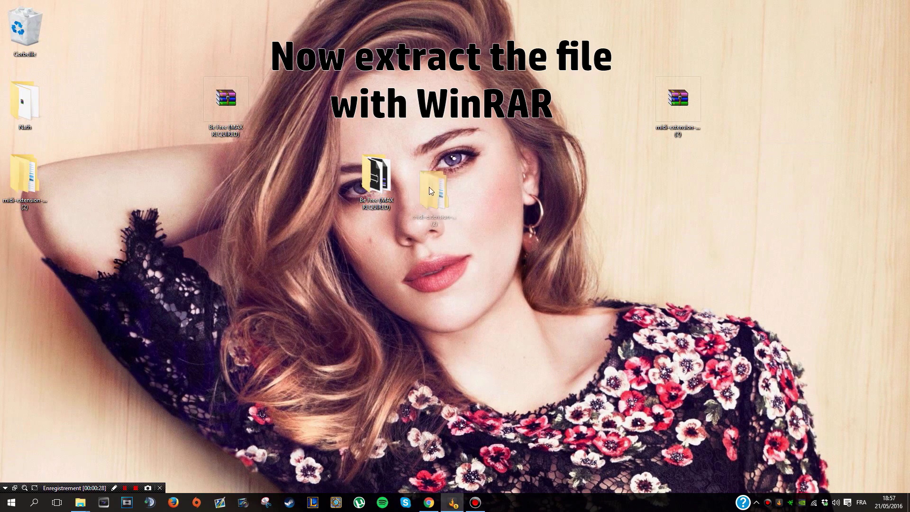
# Move the MIDI Extension v1.0 folder out of the extracted midi-extension-device-max-for-live (2) folder onto the desktop
pyautogui.moveTo(436, 178); pyautogui.dragTo(437, 180)
pyautogui.doubleClick(436, 180)
pyautogui.click(369, 158)
pyautogui.moveTo(368, 158); pyautogui.dragTo(186, 216)
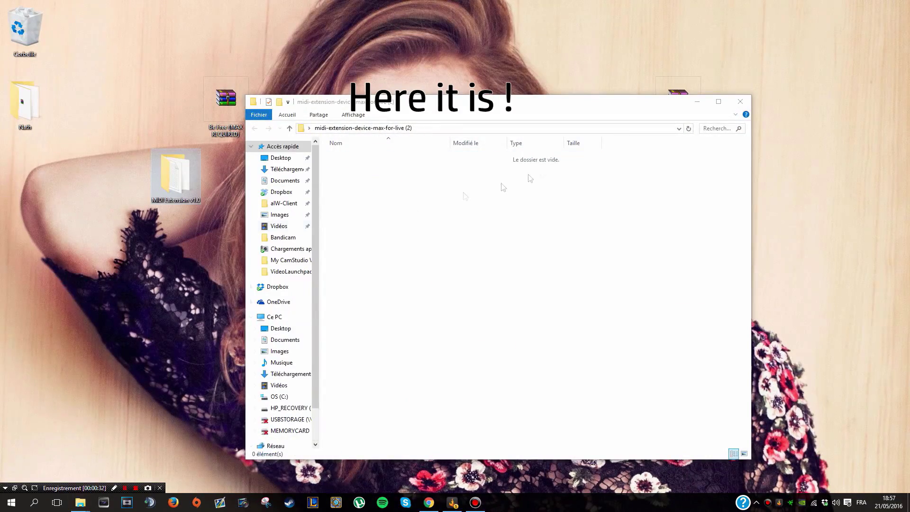
# Delete the emptied midi-extension-device-max-for-live (2) folder and place the MIDI Extension v1.0 folder near the middle of the desktop
pyautogui.click(741, 102)
pyautogui.rightClick(442, 179)
pyautogui.click(465, 390)
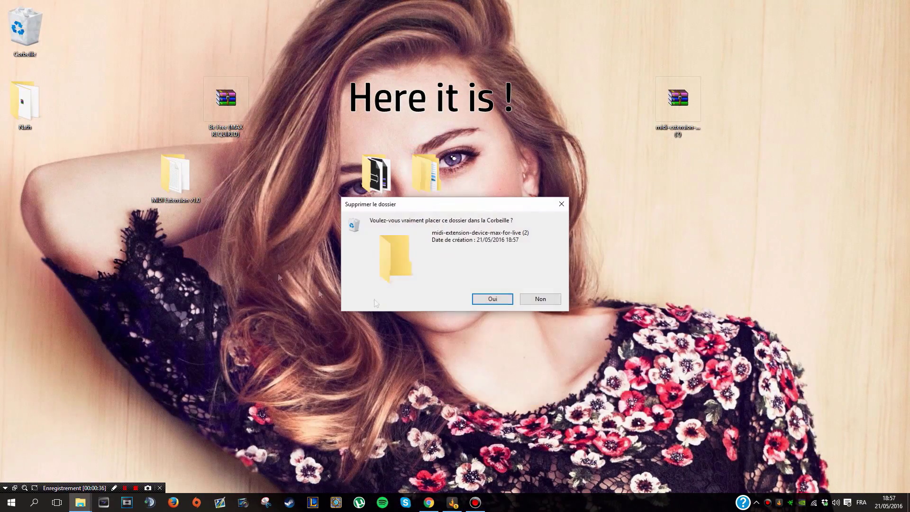
pyautogui.click(492, 298)
pyautogui.moveTo(175, 176); pyautogui.dragTo(432, 244)
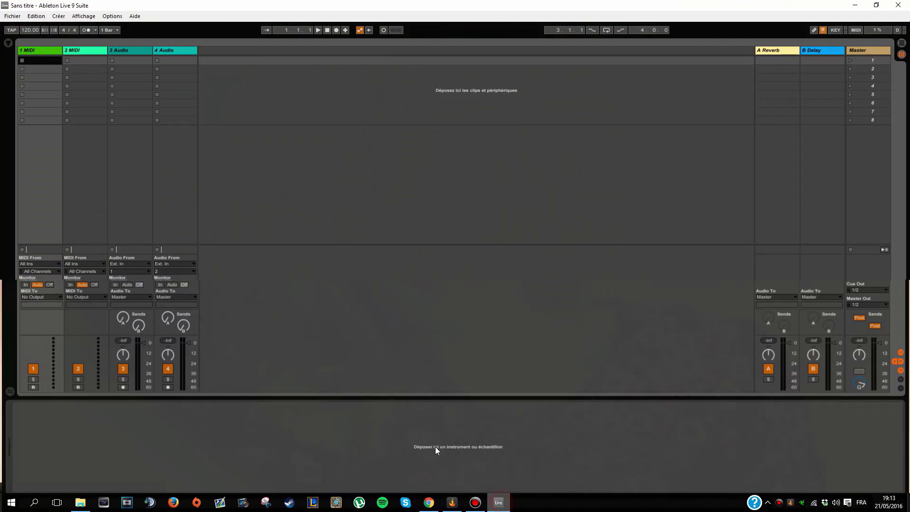
# In Ableton Live's File/Folder preferences, set the Max application folder to C:\Program Files\Cycling '74\Max 6.1 and close the preferences
pyautogui.click(107, 17)
pyautogui.click(164, 253)
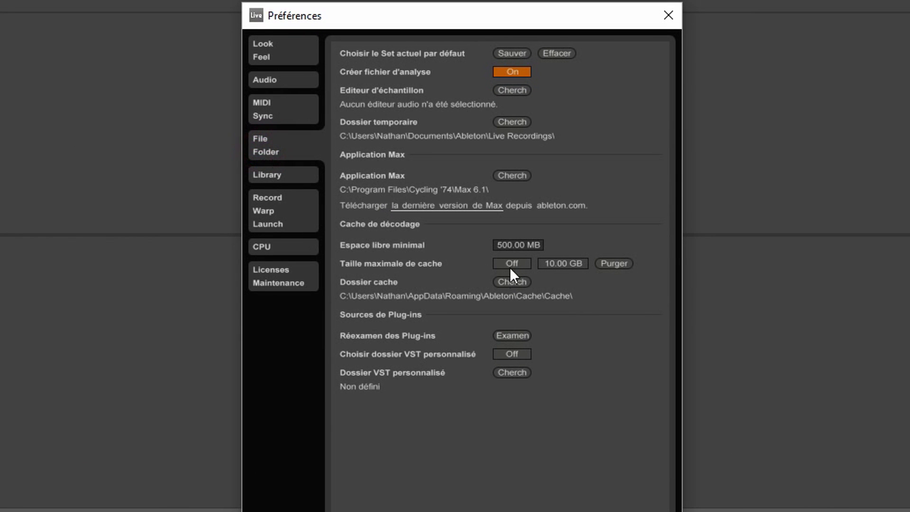
pyautogui.click(521, 175)
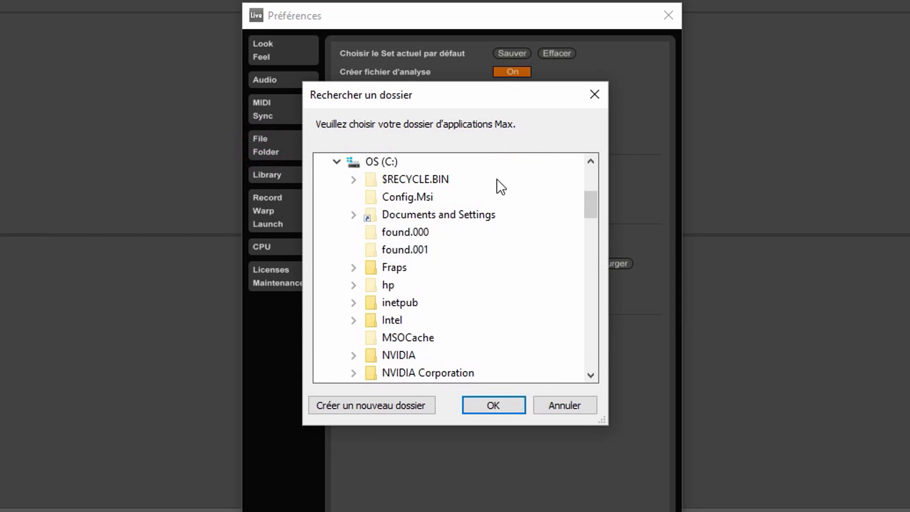
pyautogui.click(339, 163)
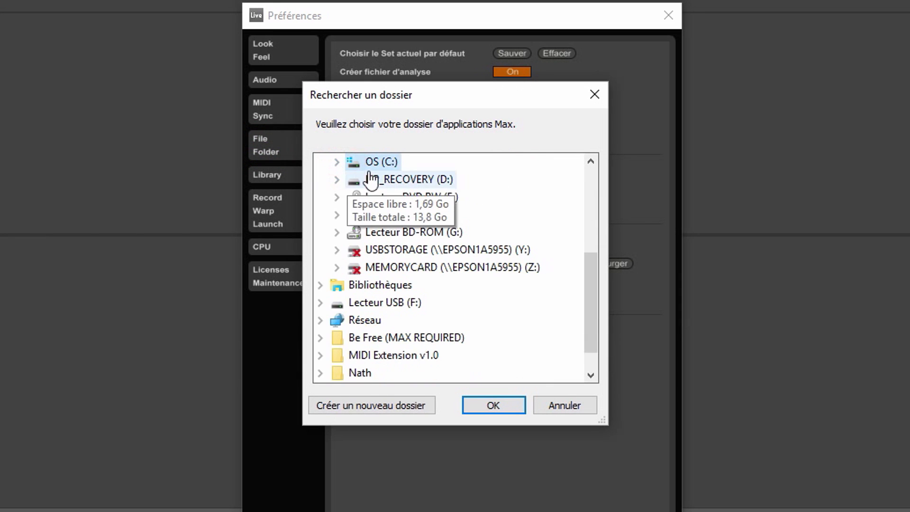
pyautogui.click(336, 162)
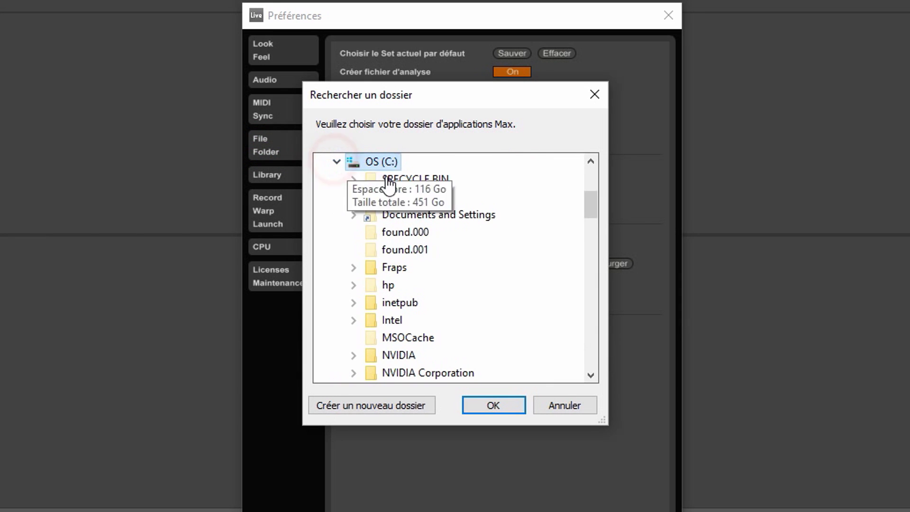
pyautogui.scroll(-3, 417, 247)
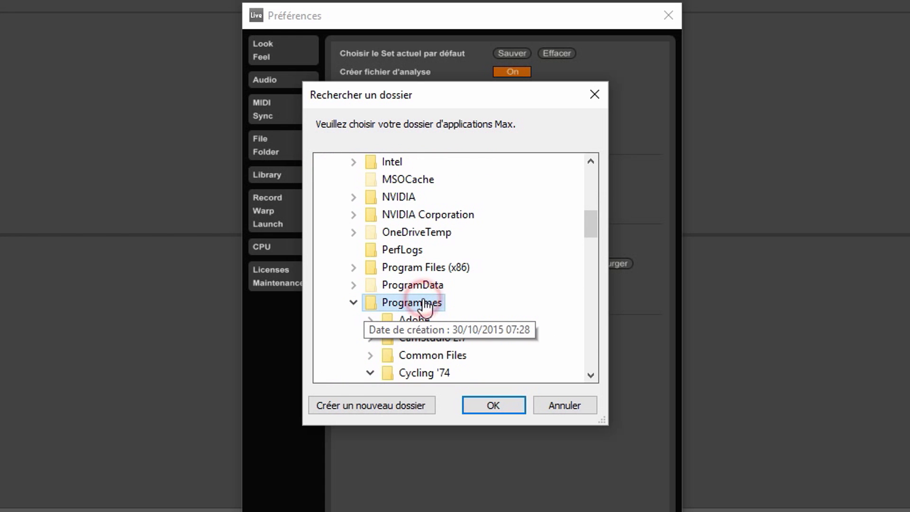
pyautogui.click(425, 306)
pyautogui.click(416, 269)
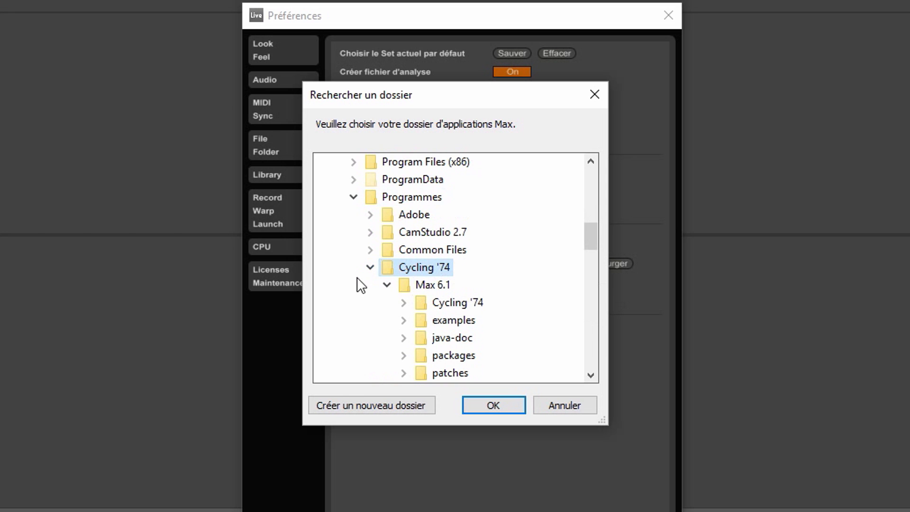
pyautogui.click(434, 285)
pyautogui.click(433, 303)
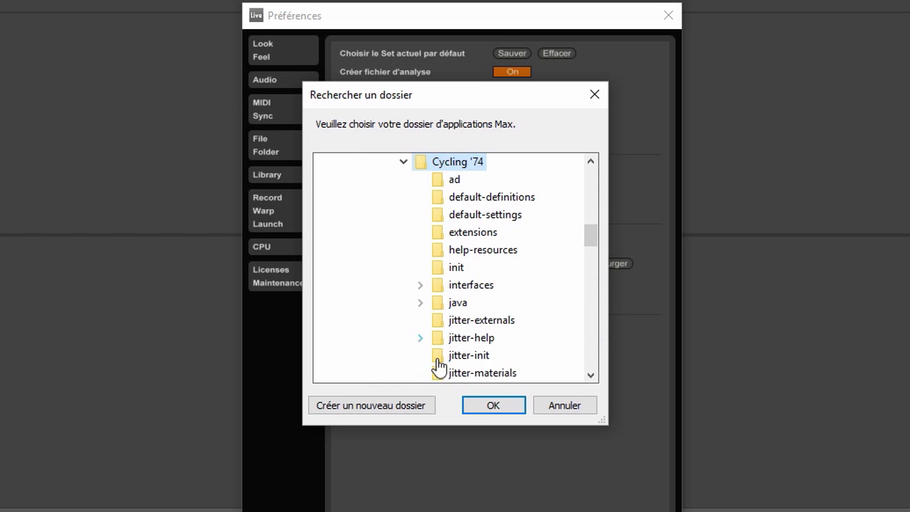
pyautogui.click(491, 406)
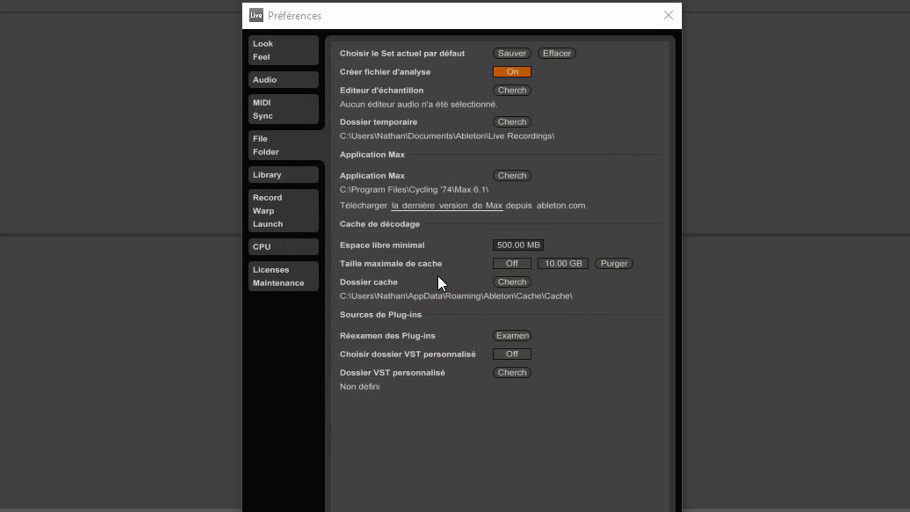
pyautogui.click(449, 191)
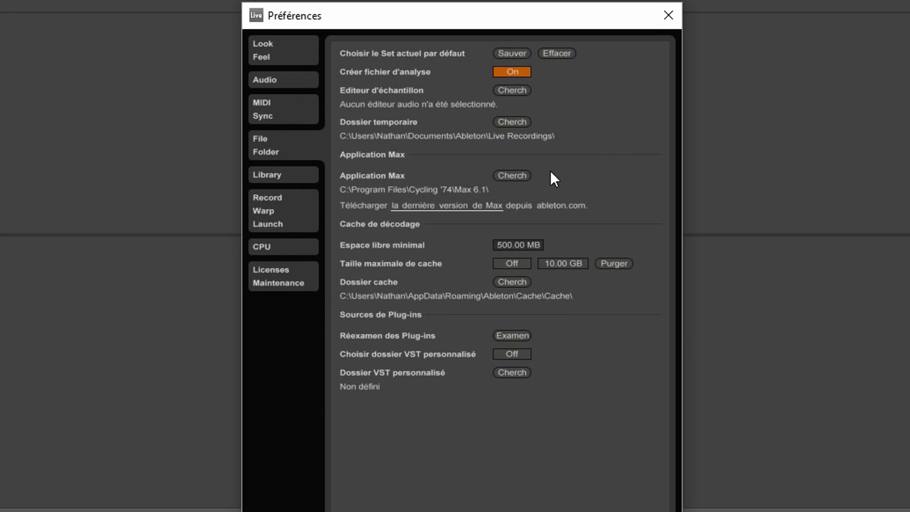
pyautogui.click(669, 15)
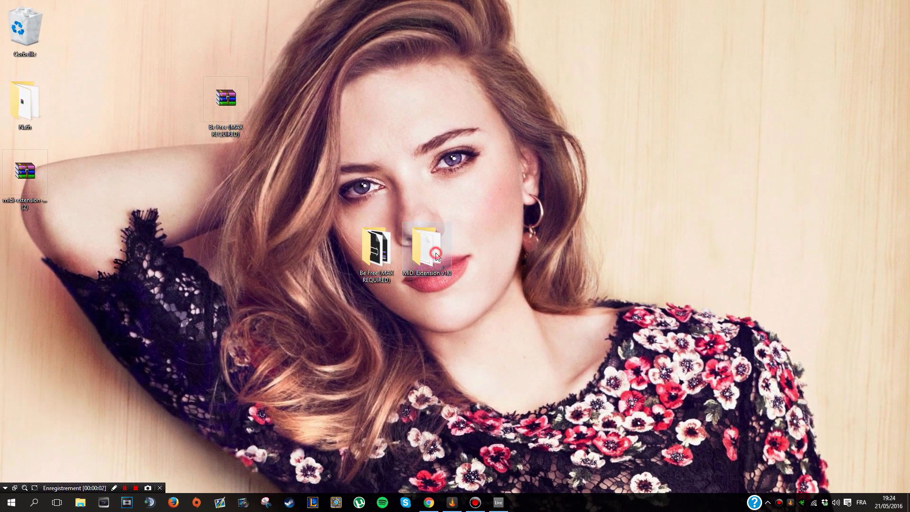
# Copy the "MIDI Extension v1.0 [move to Max MIDI Effects]" folder from the desktop's MIDI Extension v1.0 folder
pyautogui.doubleClick(437, 256)
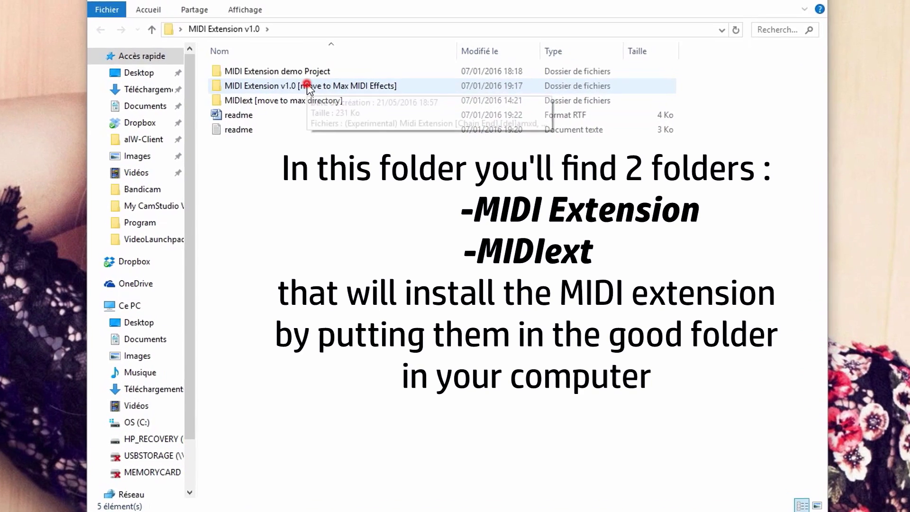
pyautogui.doubleClick(313, 127)
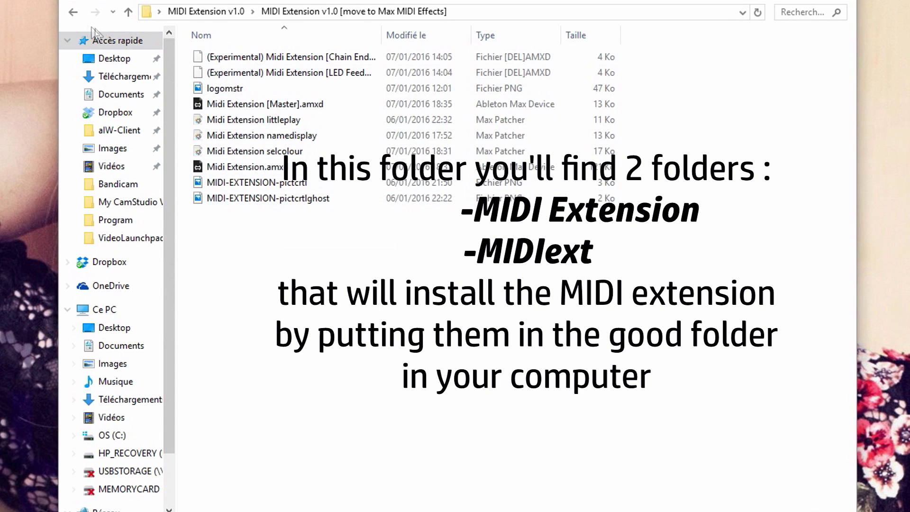
pyautogui.hotkey('alt', 'Left')
pyautogui.rightClick(258, 73)
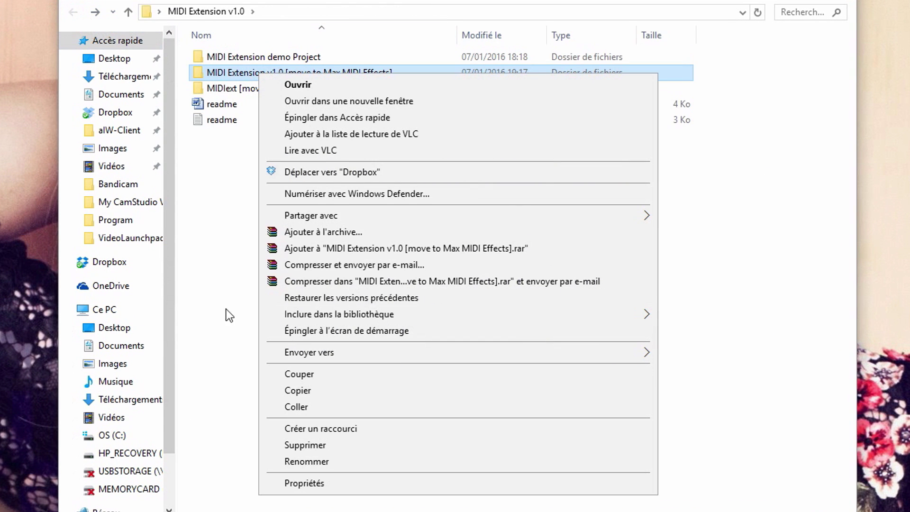
pyautogui.click(275, 391)
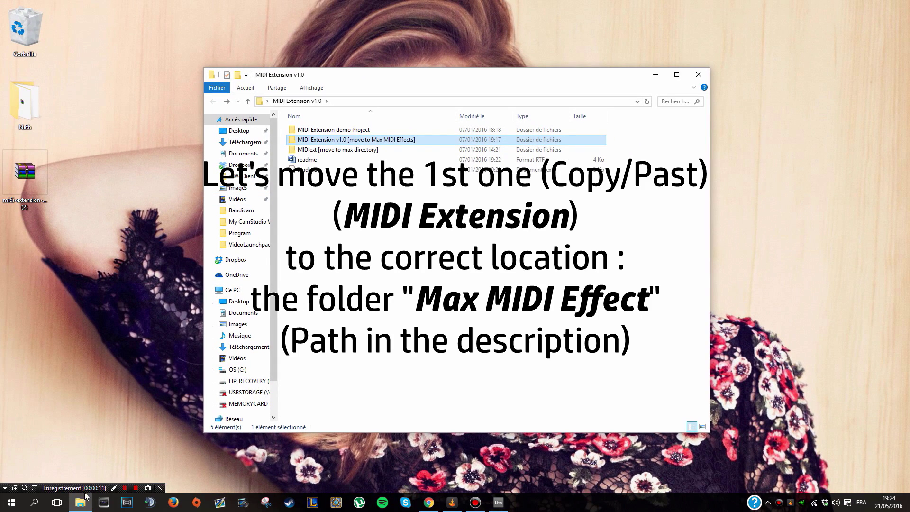
# In a second File Explorer window, paste the copied folder into Documents\Ableton\User Library\Presets\MIDI Effects\Max MIDI Effect
pyautogui.rightClick(86, 496)
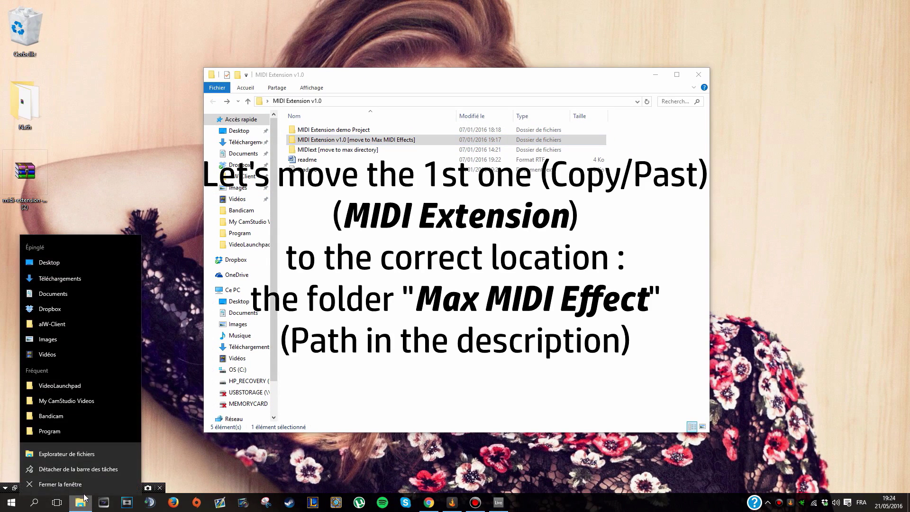
pyautogui.click(69, 450)
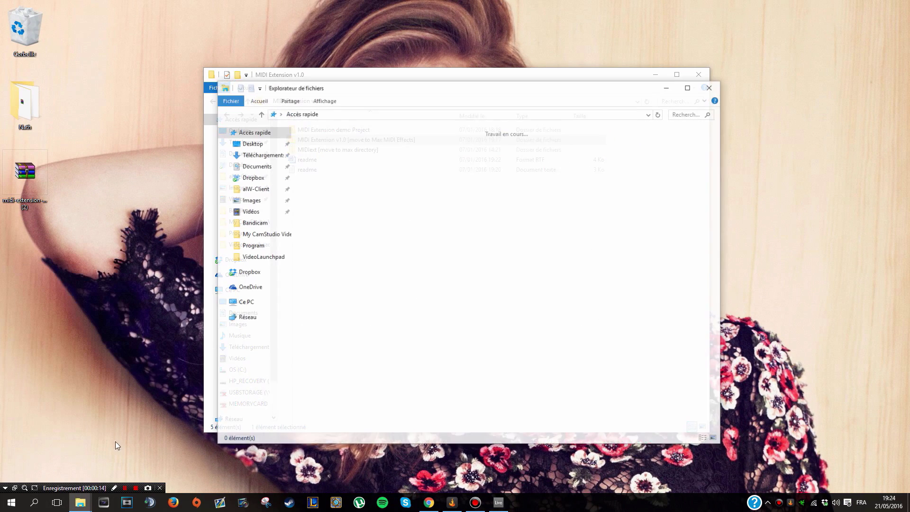
pyautogui.moveTo(398, 81); pyautogui.dragTo(464, 0)
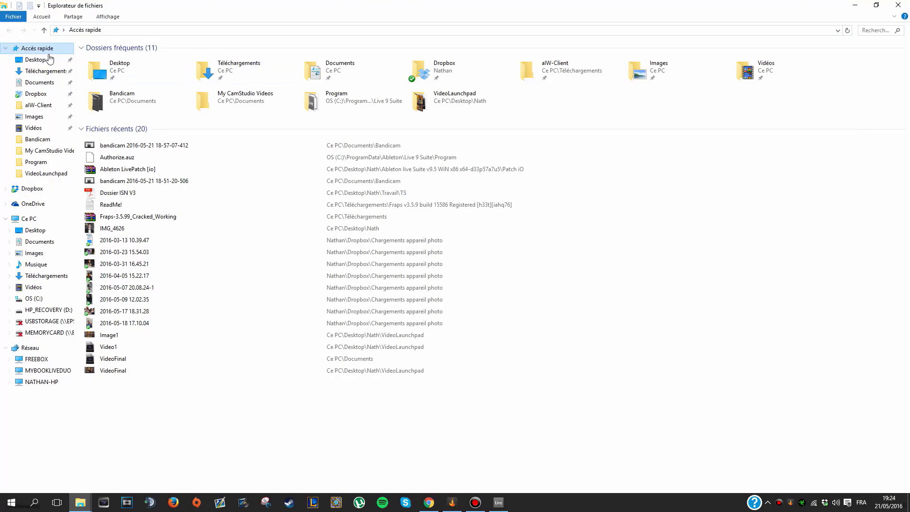
pyautogui.doubleClick(338, 69)
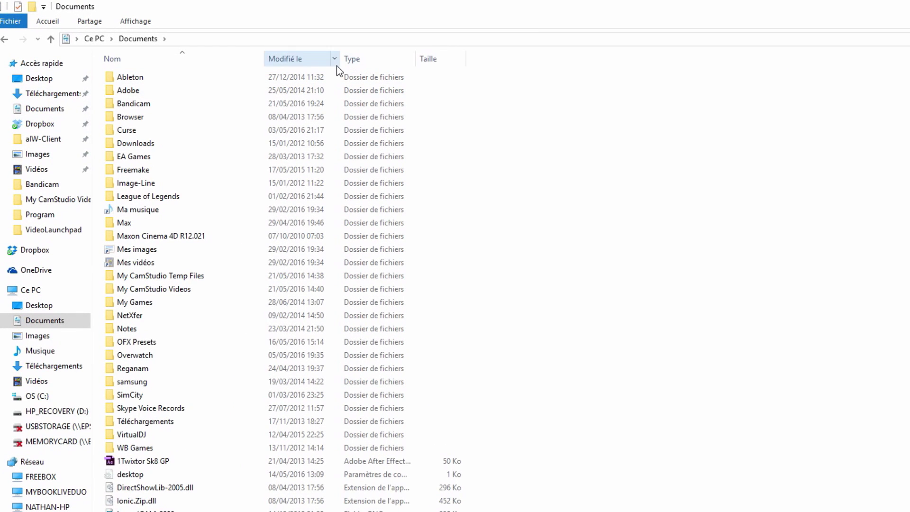
pyautogui.doubleClick(296, 77)
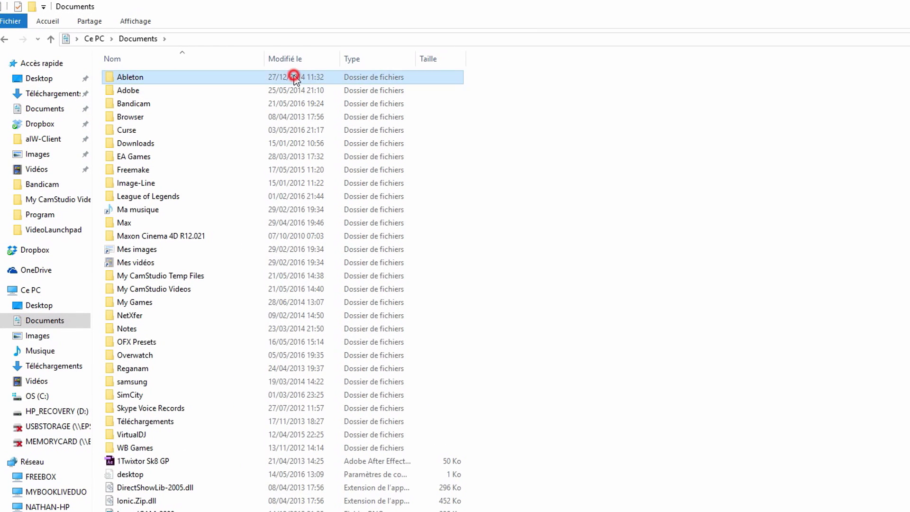
pyautogui.doubleClick(151, 107)
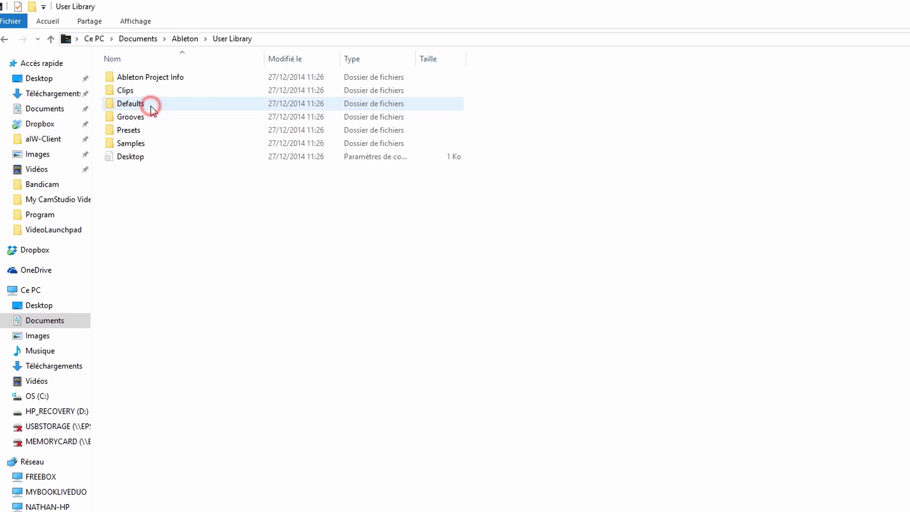
pyautogui.doubleClick(147, 129)
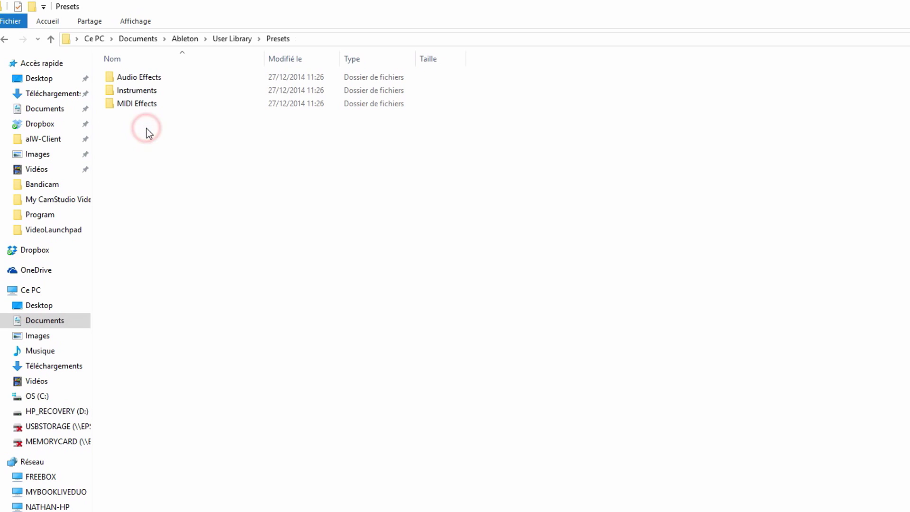
pyautogui.doubleClick(158, 106)
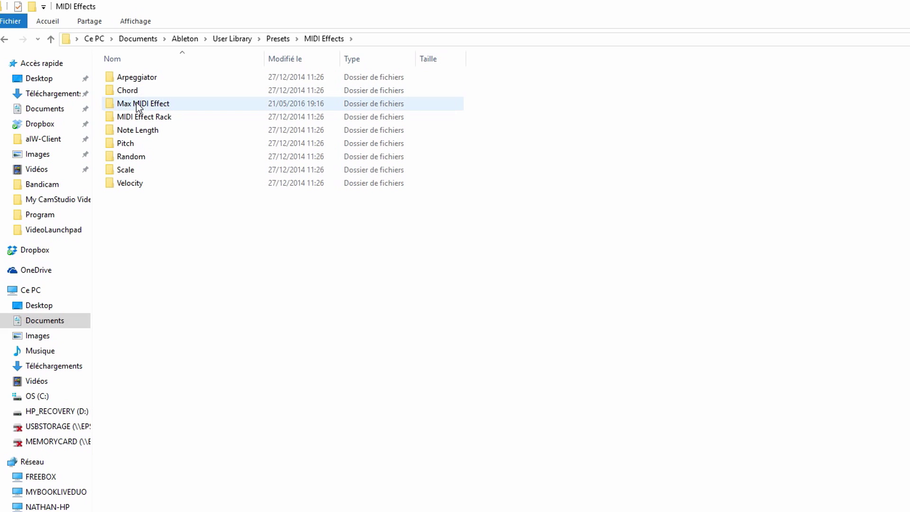
pyautogui.doubleClick(183, 104)
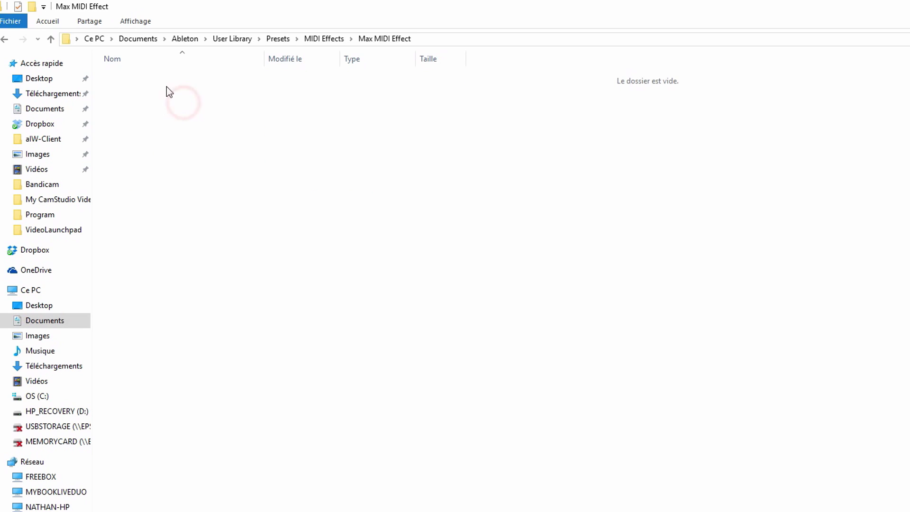
pyautogui.rightClick(384, 125)
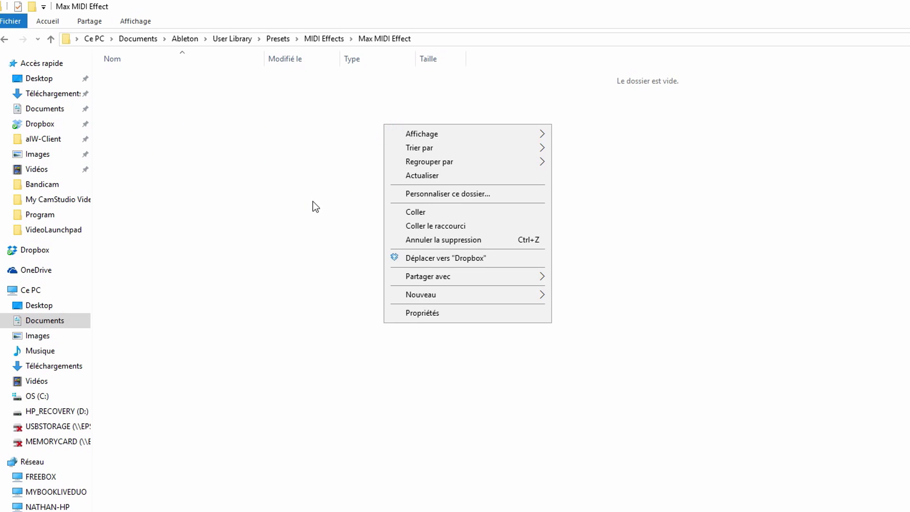
pyautogui.click(418, 213)
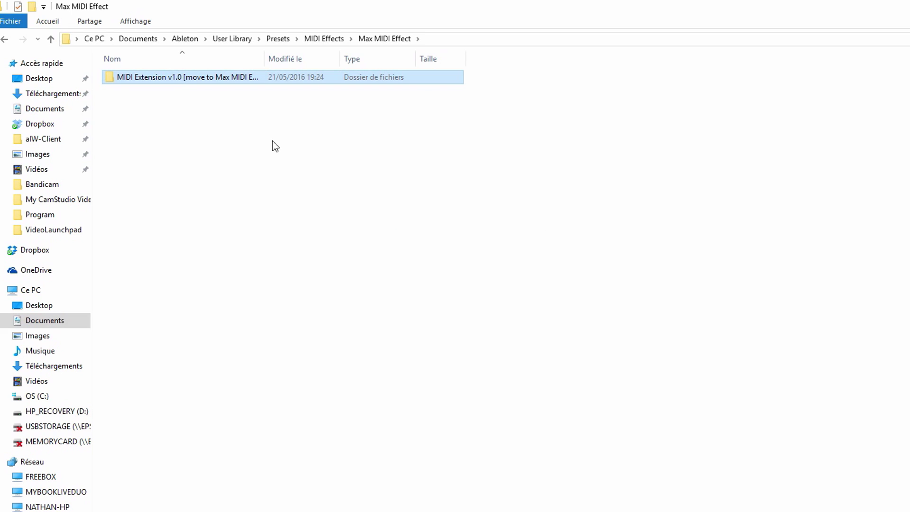
# Copy the "MIDIext [move to max directory]" folder from the MIDI Extension v1.0 folder and put its window away
pyautogui.click(209, 79)
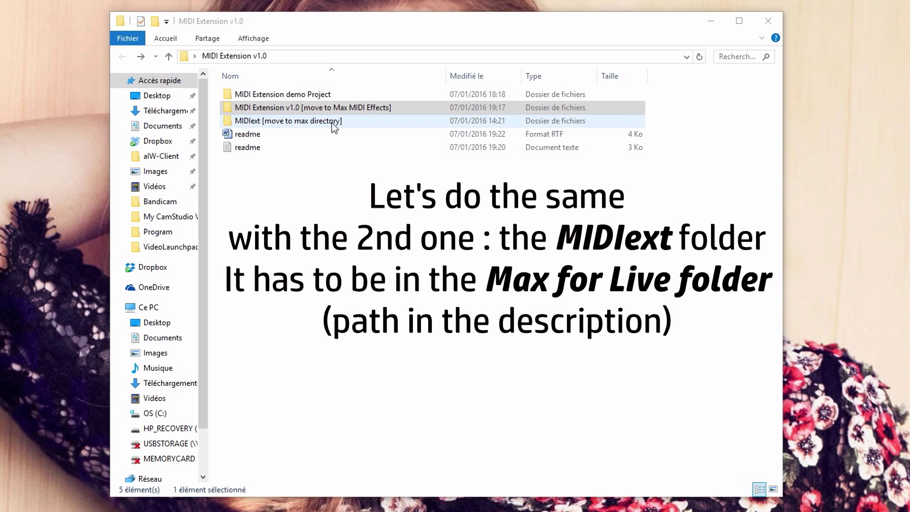
pyautogui.click(305, 120)
pyautogui.doubleClick(278, 119)
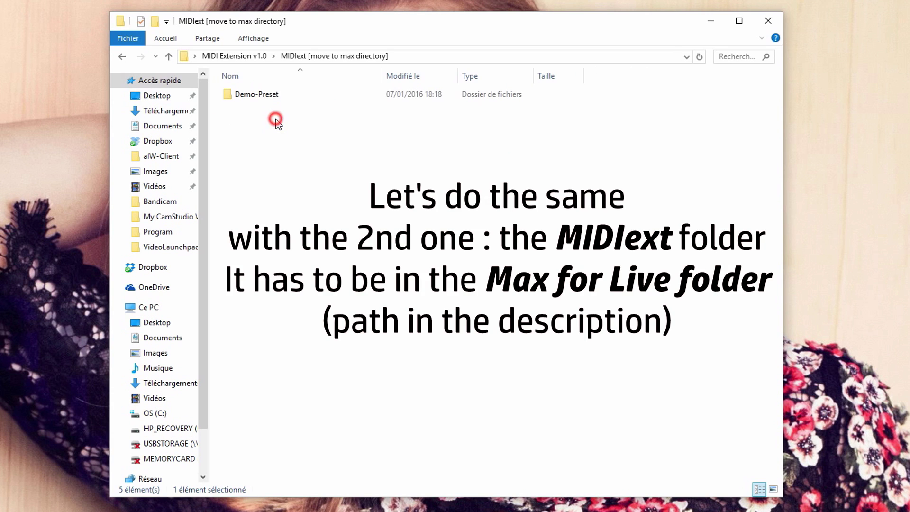
pyautogui.click(119, 58)
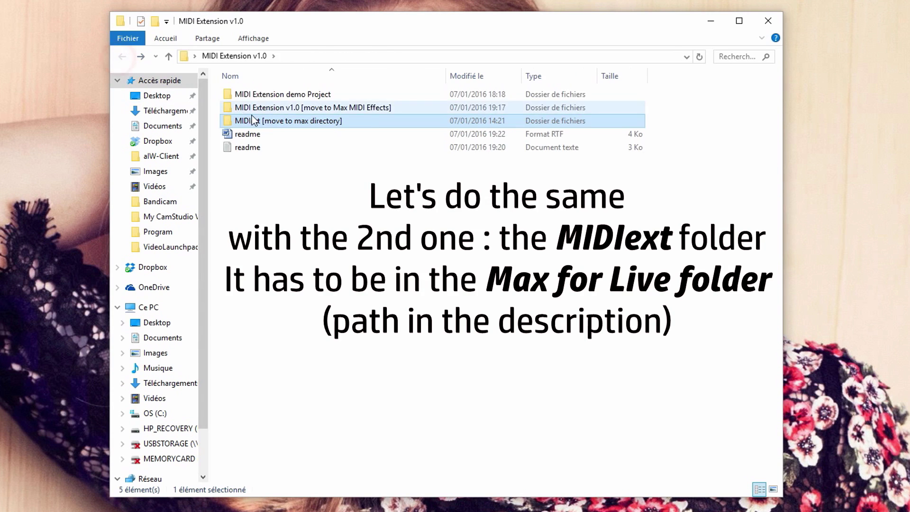
pyautogui.rightClick(271, 122)
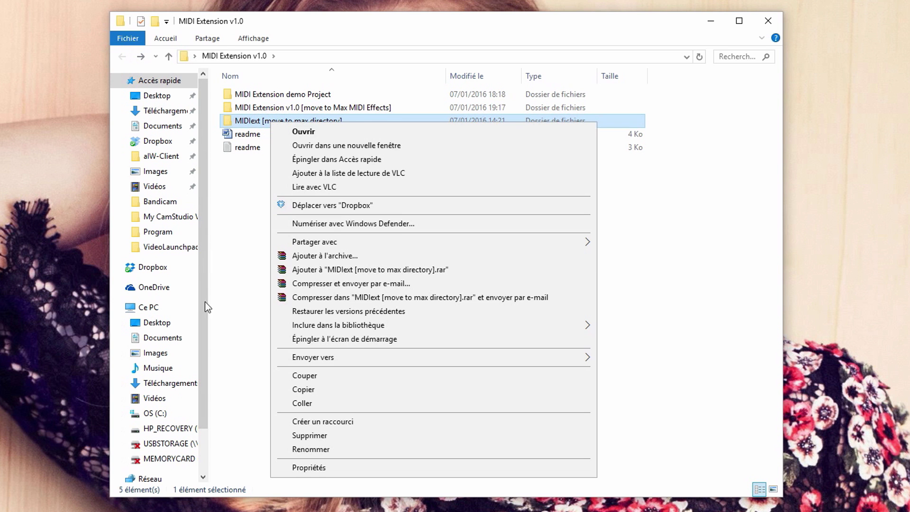
pyautogui.click(297, 389)
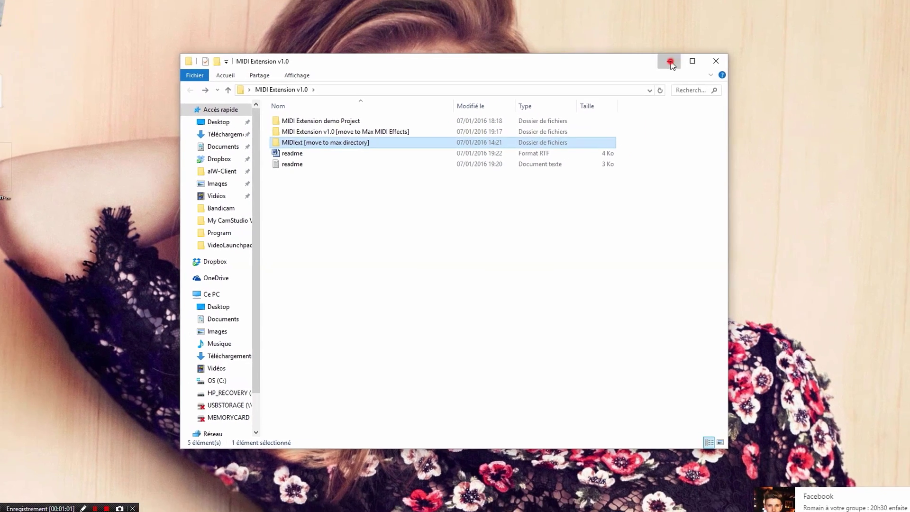
pyautogui.click(769, 21)
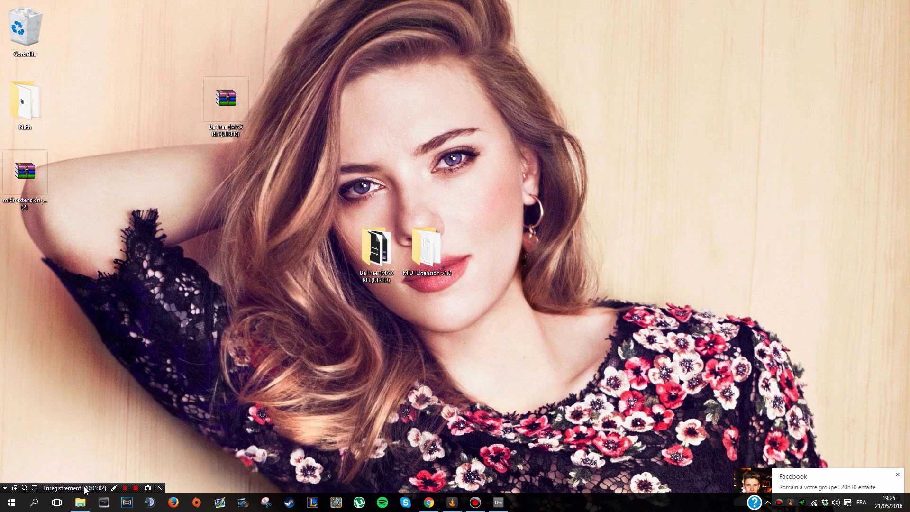
# In a new File Explorer window, paste the copied folder into C:\Programmes\Cycling '74\Max 6.1, granting administrator permission
pyautogui.rightClick(85, 503)
pyautogui.click(66, 451)
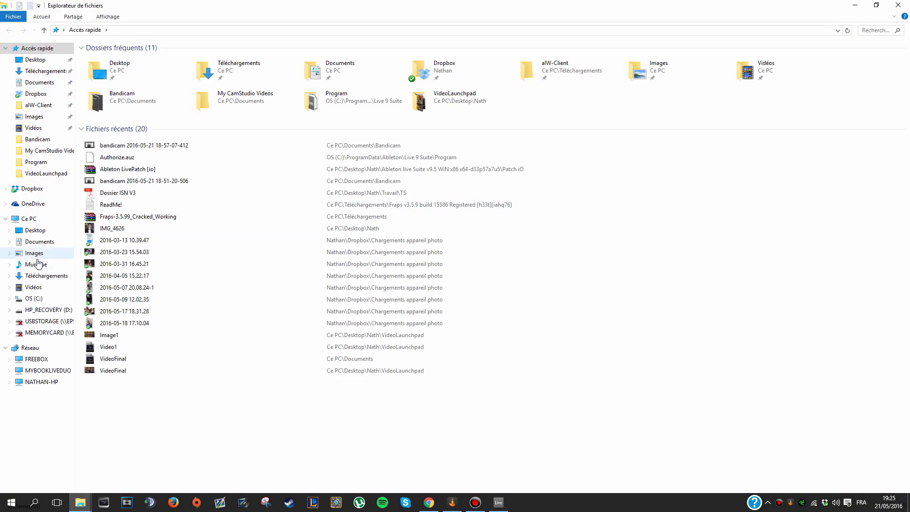
pyautogui.click(32, 222)
pyautogui.doubleClick(122, 104)
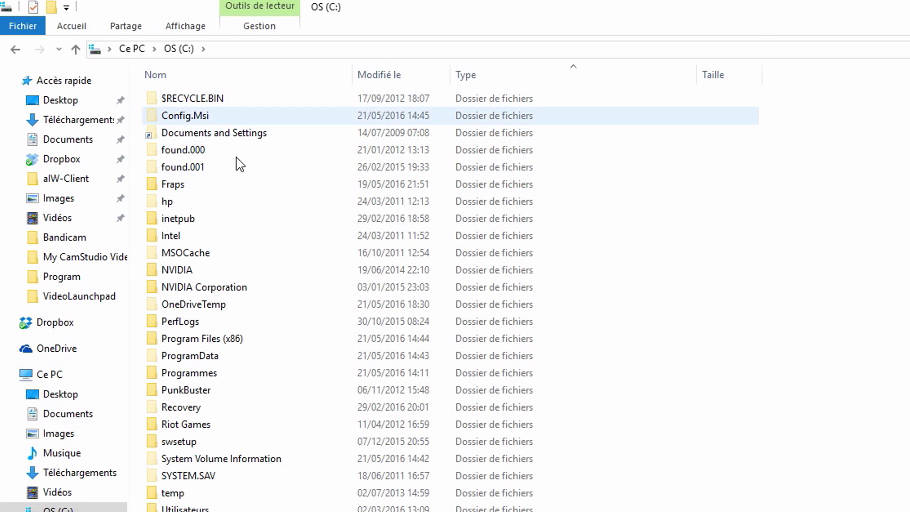
pyautogui.doubleClick(203, 373)
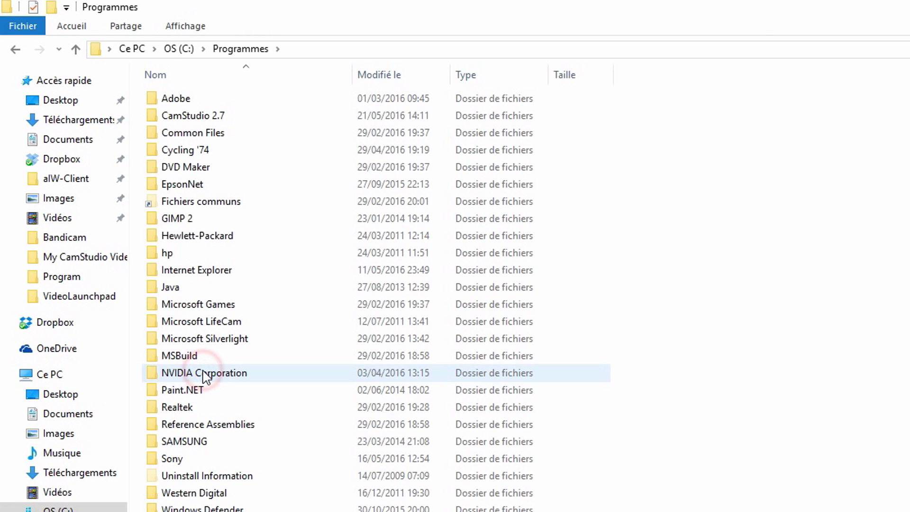
pyautogui.doubleClick(217, 152)
pyautogui.doubleClick(190, 99)
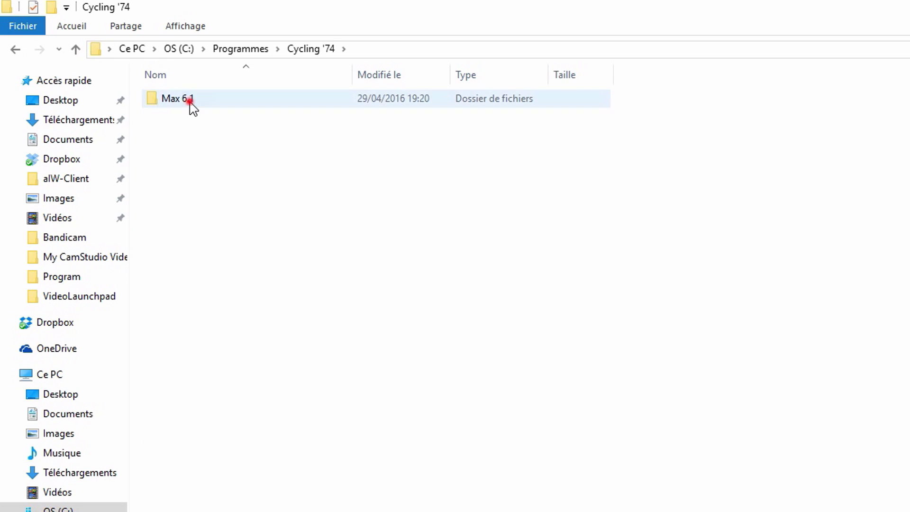
pyautogui.rightClick(183, 362)
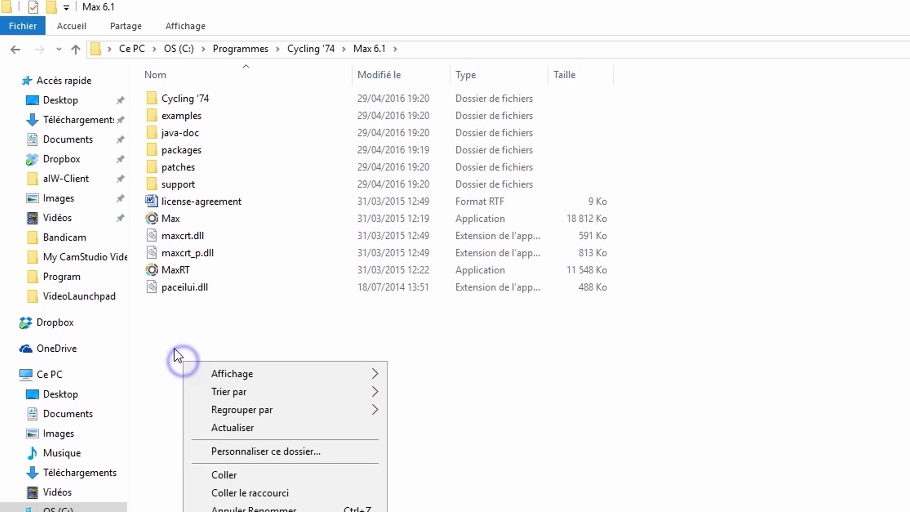
pyautogui.click(215, 475)
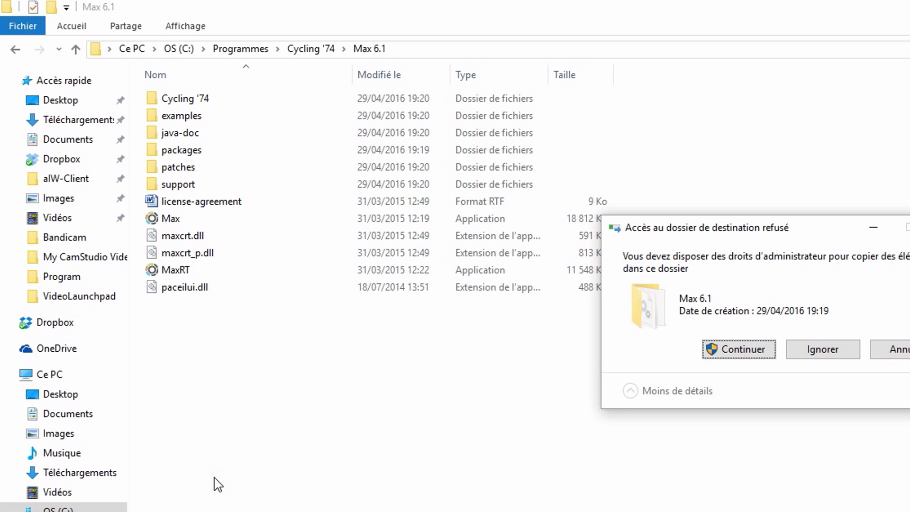
pyautogui.click(743, 349)
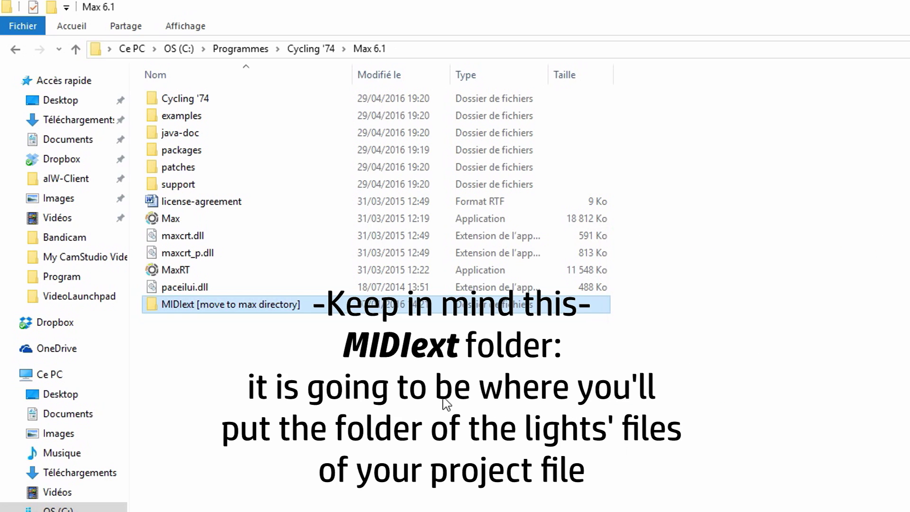
# Rename the pasted "MIDIext [move to max directory]" folder as MIDIext
pyautogui.click(198, 305)
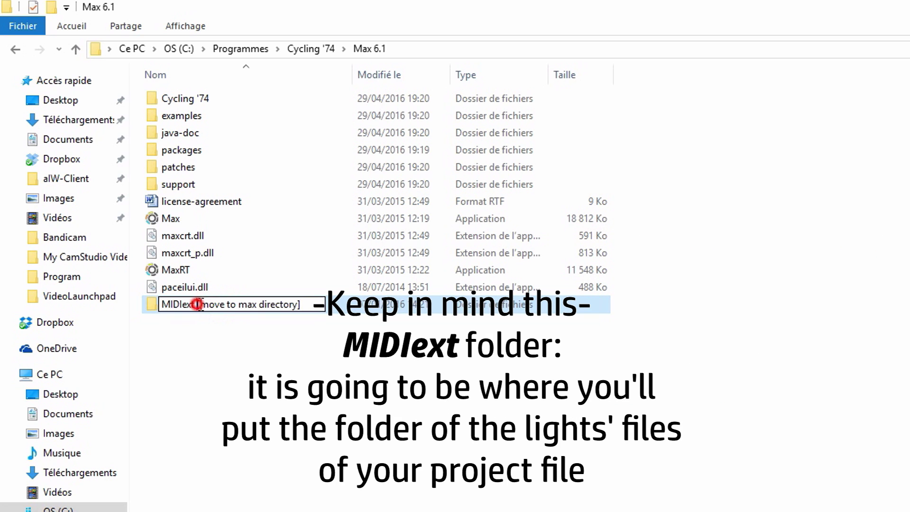
pyautogui.press('Delete')
pyautogui.press('Return')
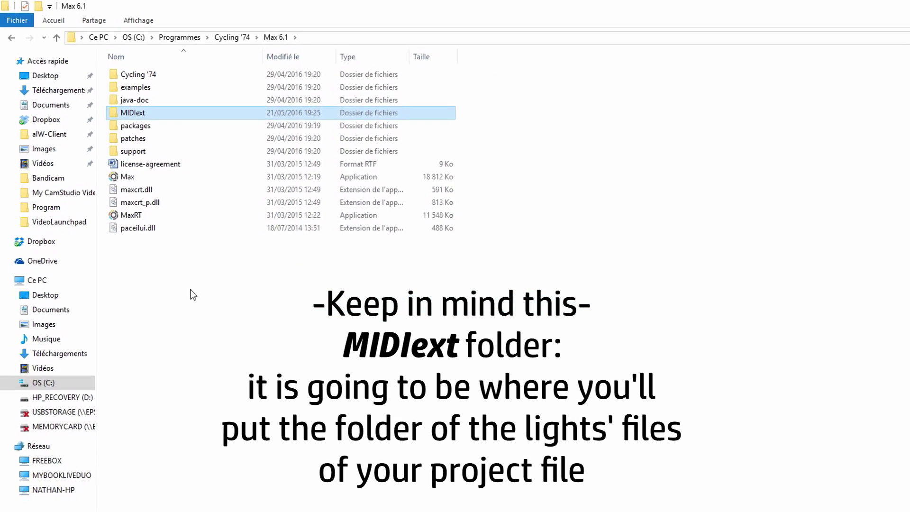
pyautogui.click(225, 336)
# Copy the "BeFree [Move to MIDIExt]" folder from the desktop's Be Free (MAX REQUIRED) folder
pyautogui.press('super+d')
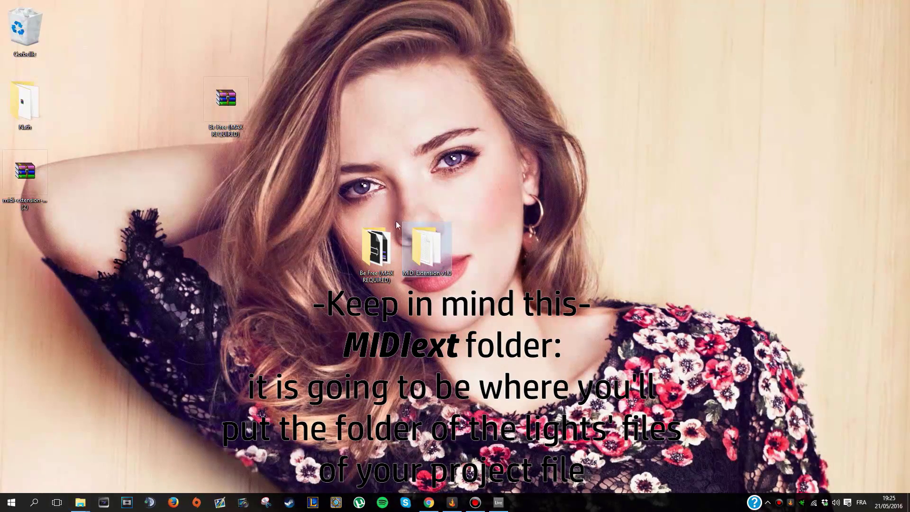
pyautogui.doubleClick(379, 275)
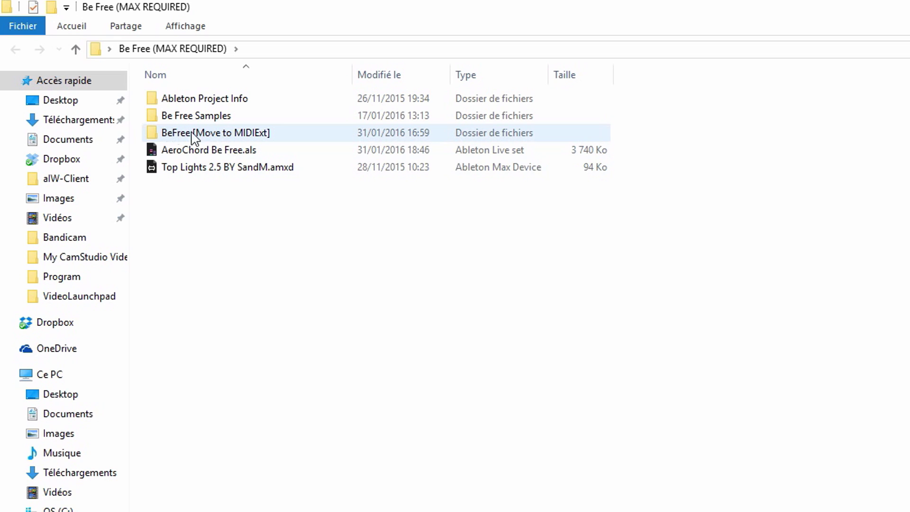
pyautogui.click(296, 133)
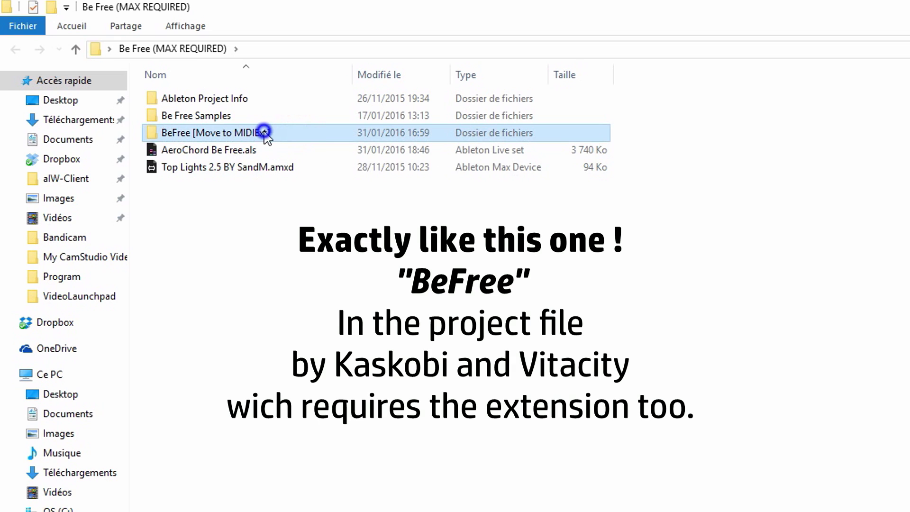
pyautogui.rightClick(265, 133)
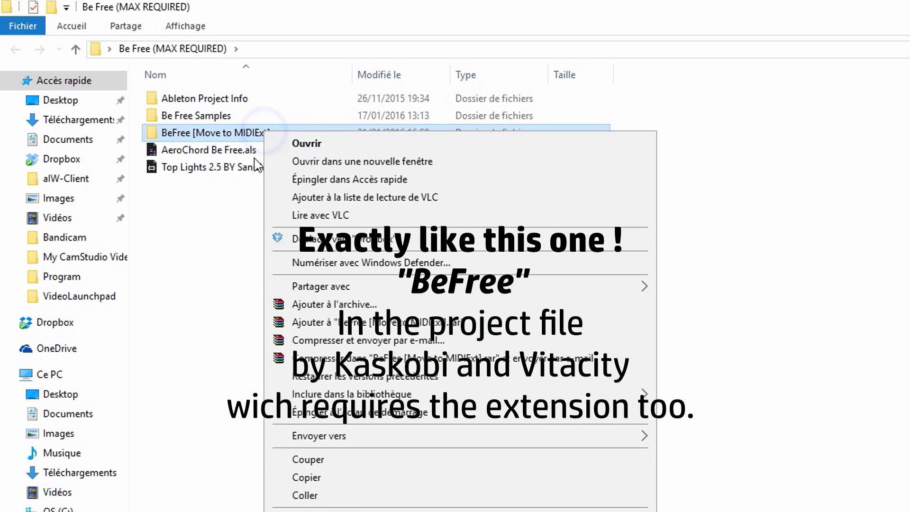
pyautogui.click(304, 478)
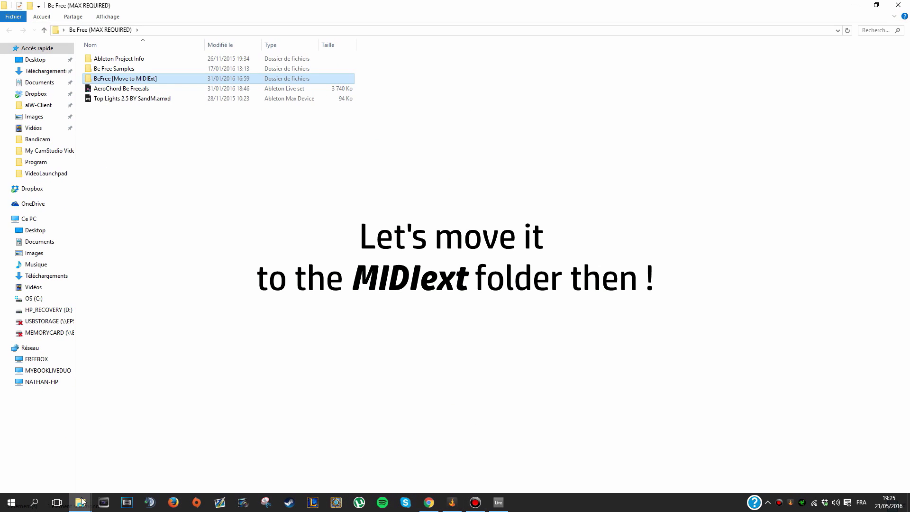
# Paste the BeFree folder into the MIDIext folder inside Max 6.1, granting administrator permission
pyautogui.moveTo(81, 501)
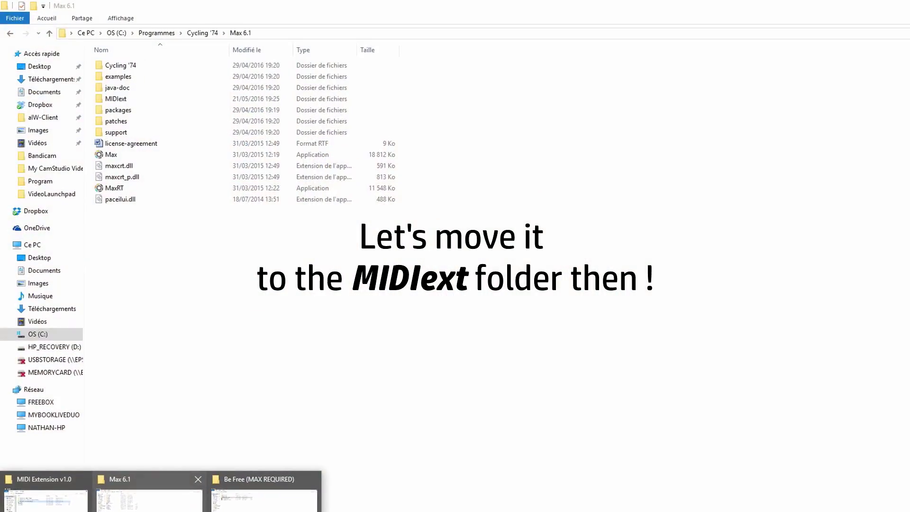
pyautogui.click(133, 463)
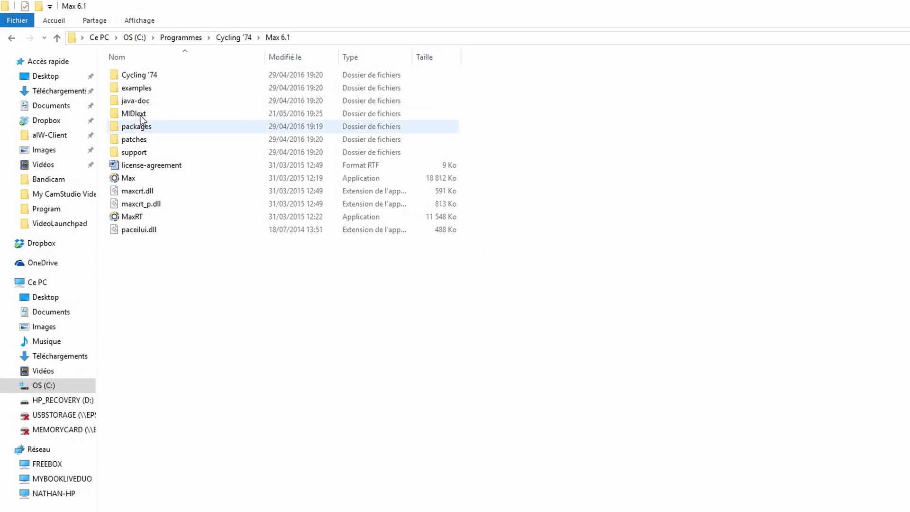
pyautogui.doubleClick(140, 114)
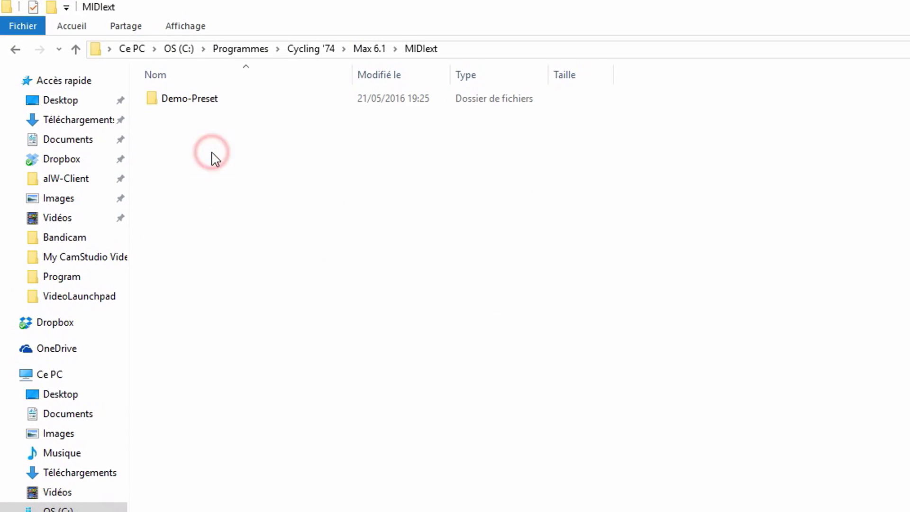
pyautogui.rightClick(208, 155)
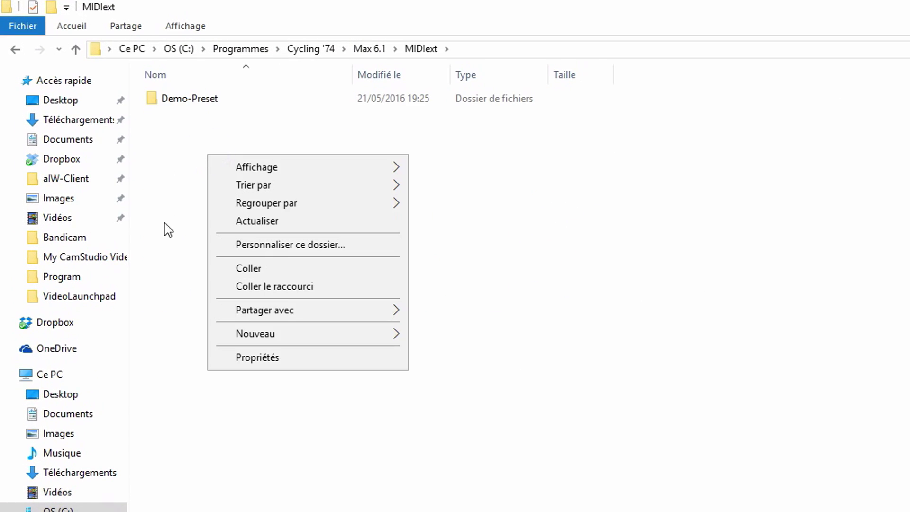
pyautogui.click(252, 269)
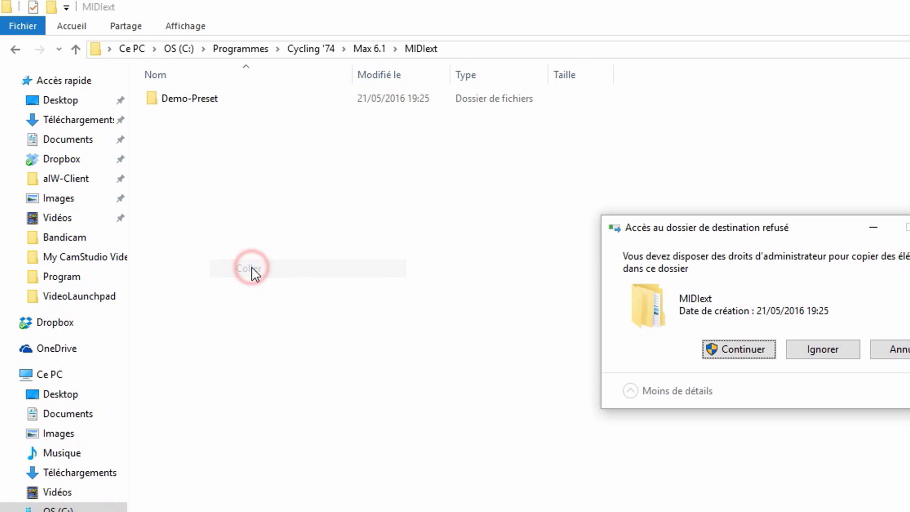
pyautogui.click(769, 351)
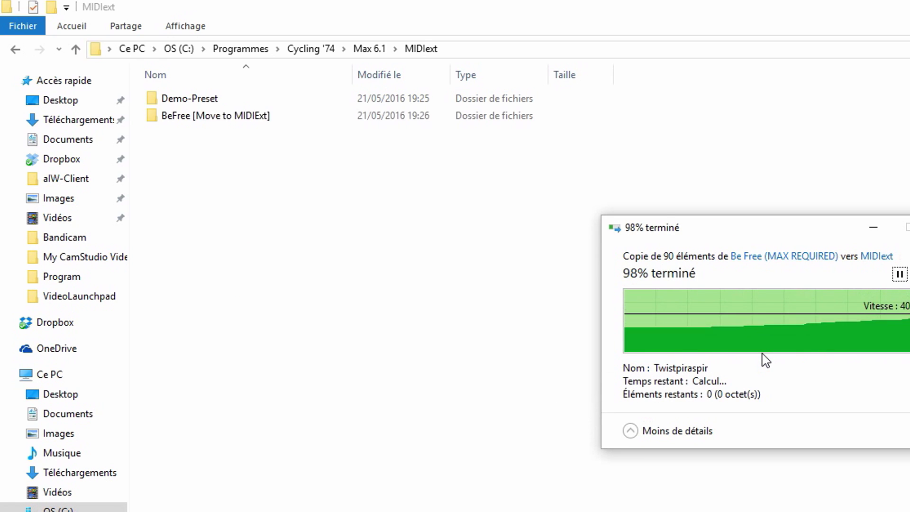
# Rename the pasted "BeFree [Move to MIDIExt]" folder as BeFree, without any space in the name
pyautogui.click(211, 115)
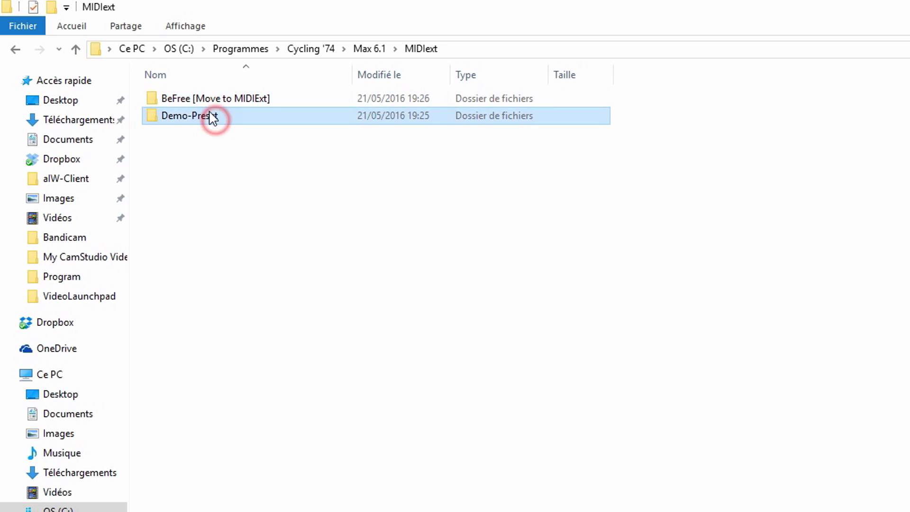
pyautogui.click(195, 98)
pyautogui.click(194, 98)
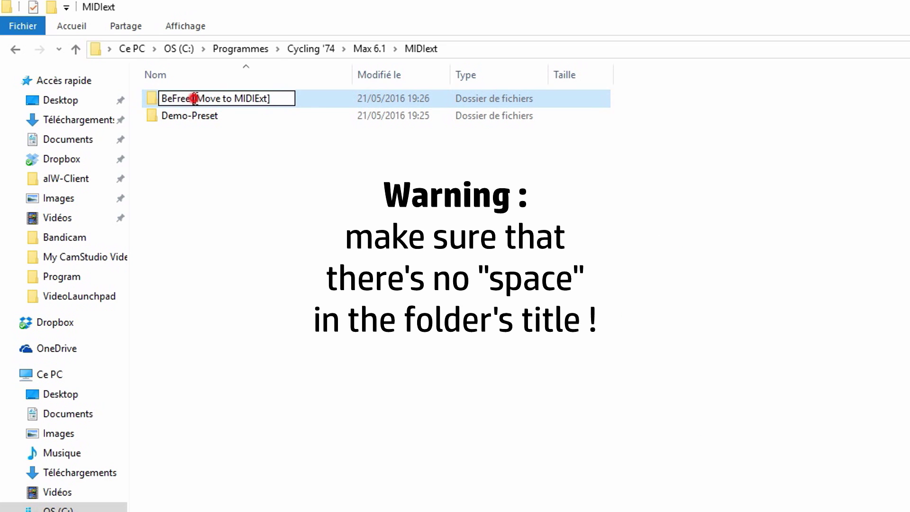
pyautogui.press('BackSpace')
pyautogui.press('BackSpace')
pyautogui.press('Return')
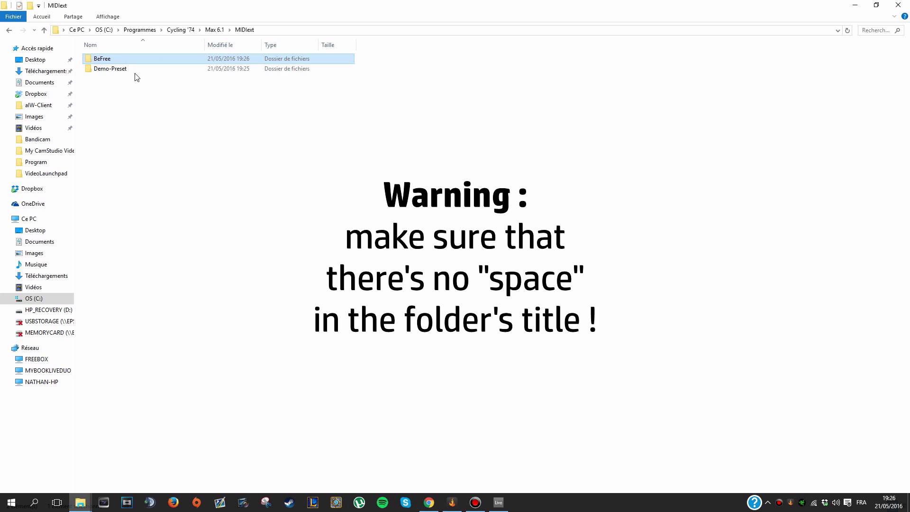
# Open the BeFree folder and look through its light effect MIDI files
pyautogui.doubleClick(126, 59)
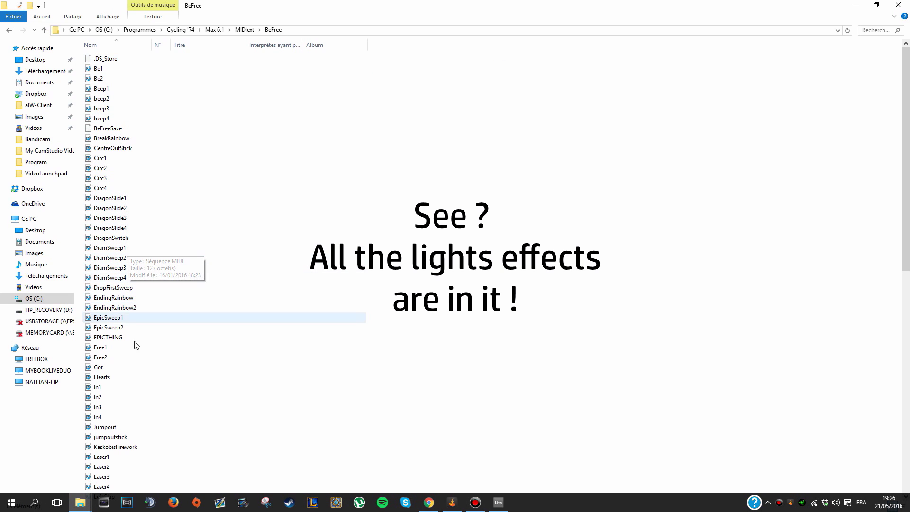
pyautogui.scroll(-10, 149, 420)
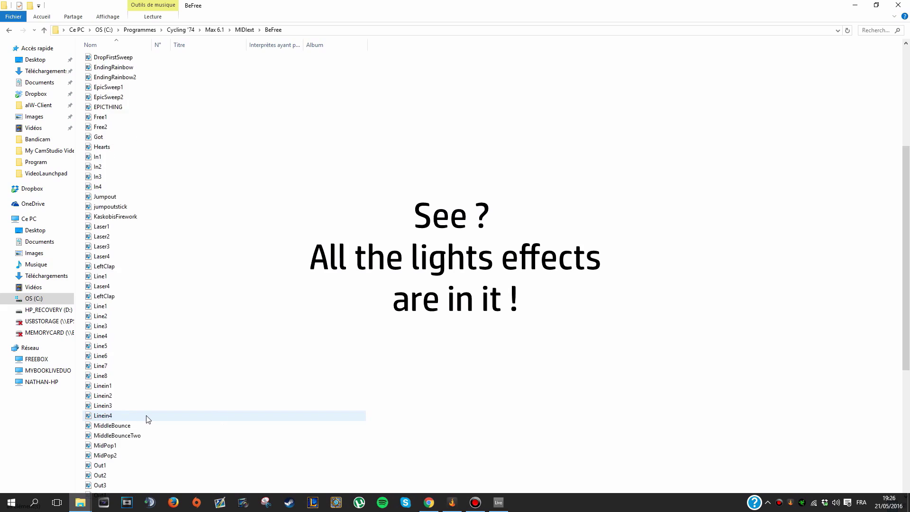
pyautogui.scroll(10, 147, 419)
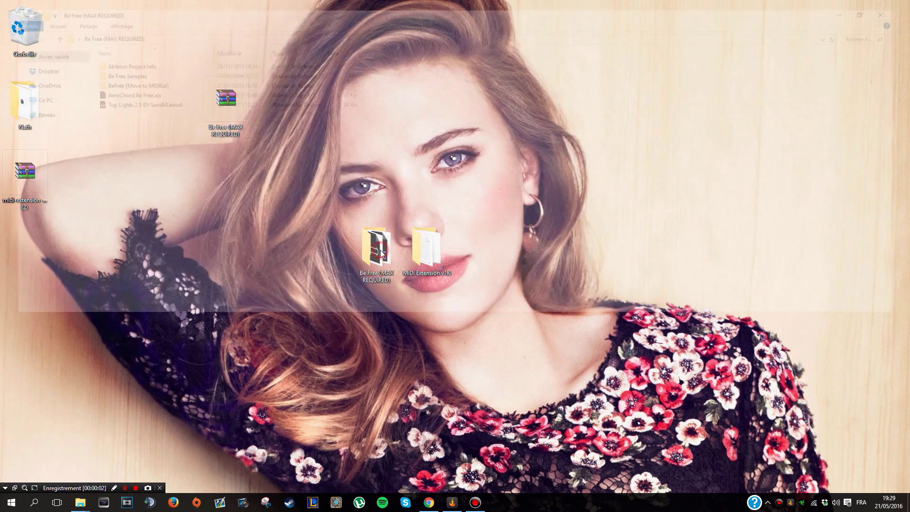
# Open the AeroChord Be Free.als project from the desktop's Be Free (MAX REQUIRED) folder in Ableton Live
pyautogui.doubleClick(379, 251)
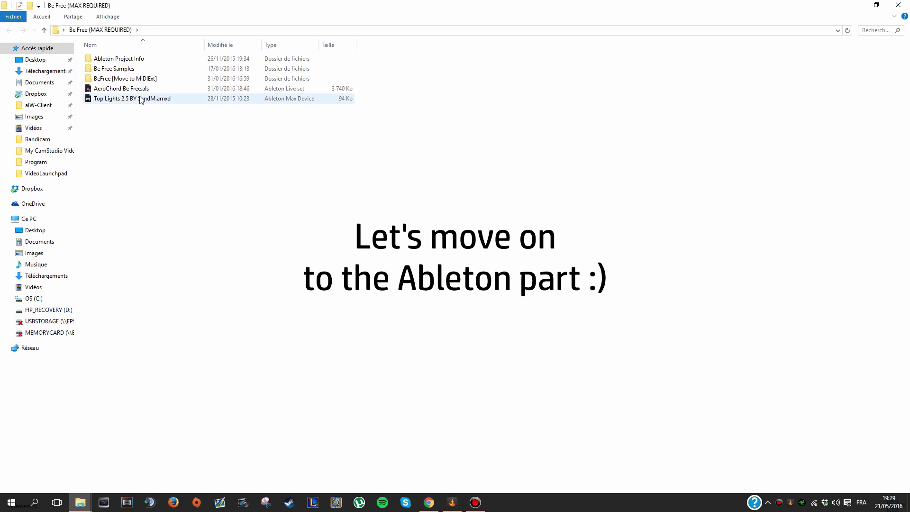
pyautogui.click(141, 90)
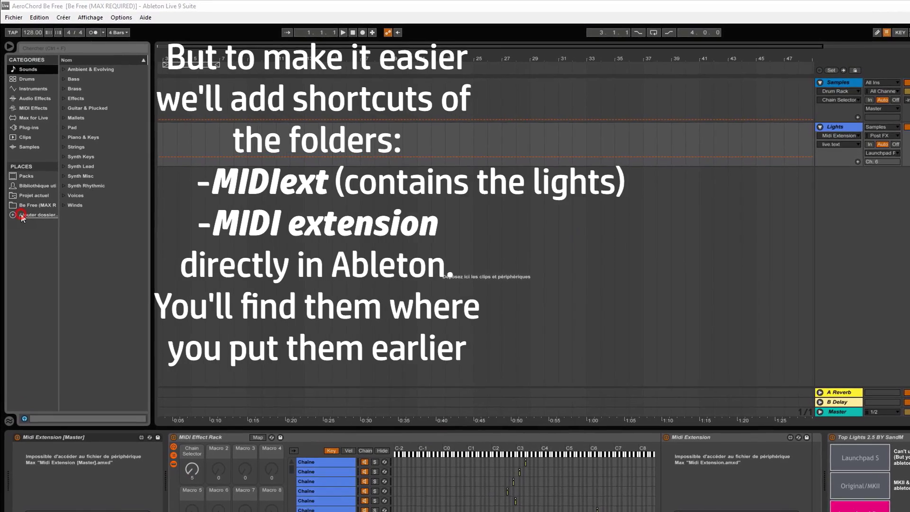
# Add the MIDI Extension v1.0 folder from Documents > Ableton > User Library > Presets > MIDI Effects > Max MIDI Effect to Places
pyautogui.click(48, 201)
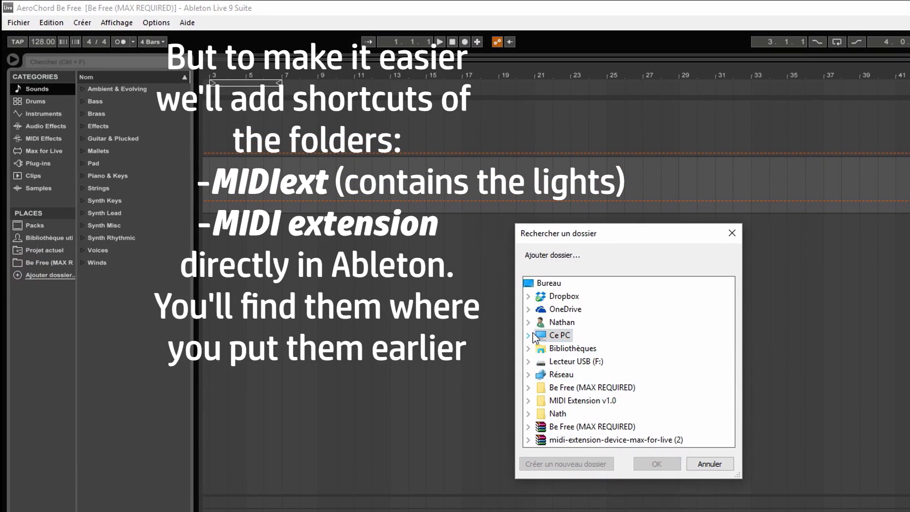
pyautogui.click(529, 336)
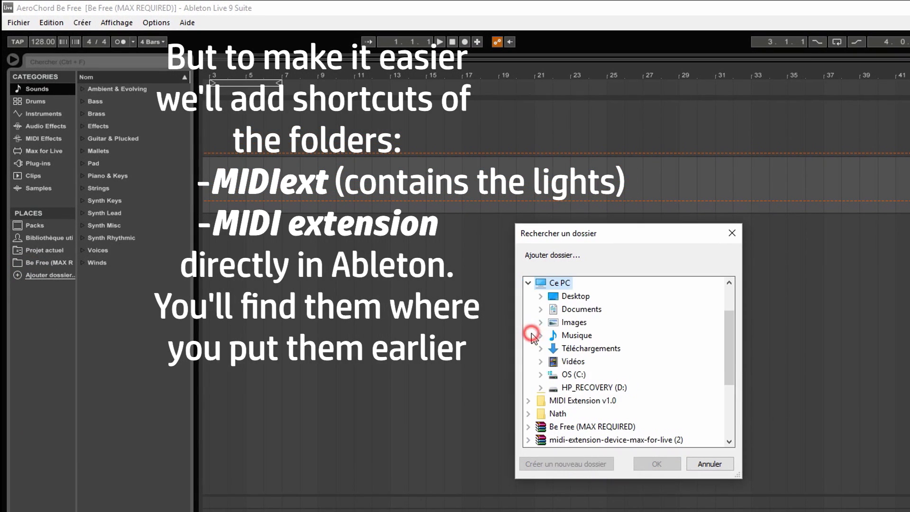
pyautogui.doubleClick(592, 309)
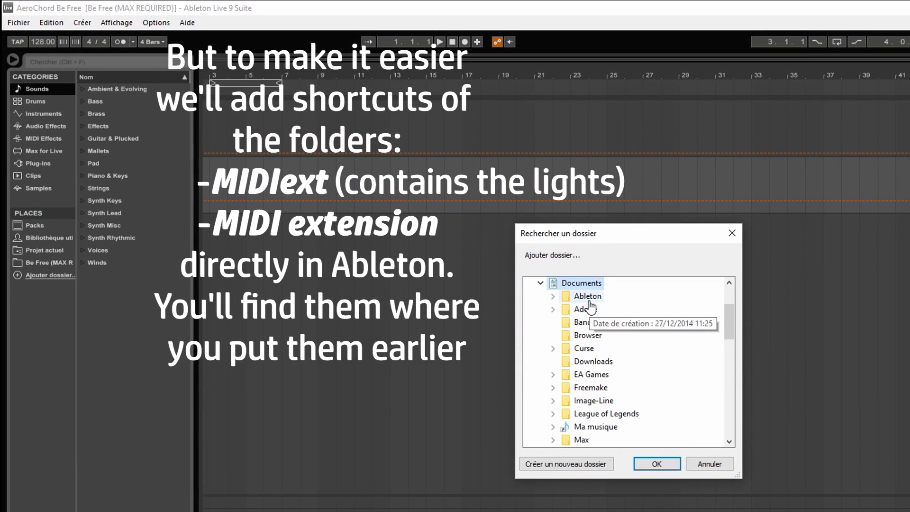
pyautogui.doubleClick(588, 296)
pyautogui.doubleClick(583, 339)
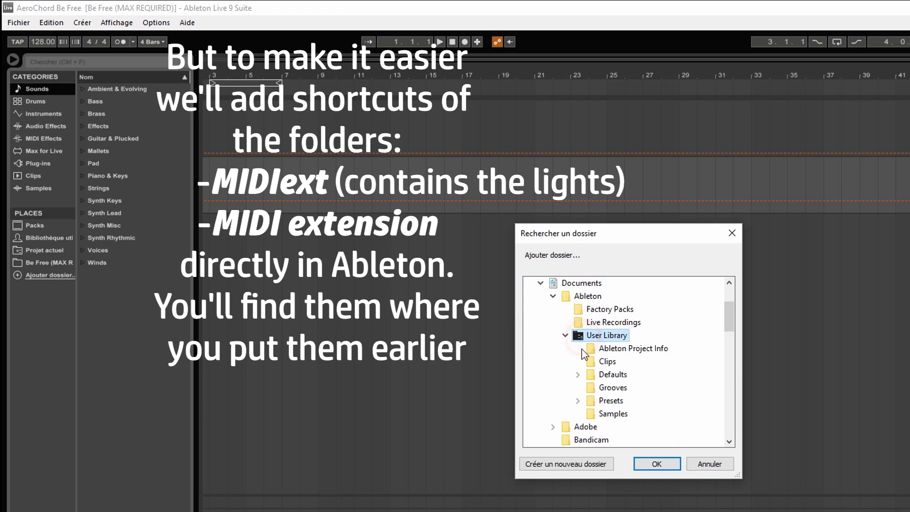
pyautogui.doubleClick(605, 402)
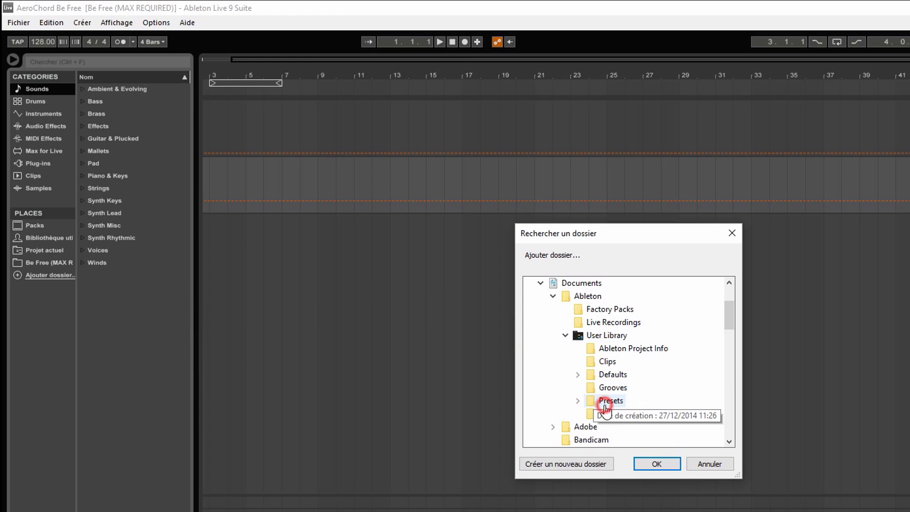
pyautogui.scroll(-1, 607, 405)
pyautogui.doubleClick(615, 401)
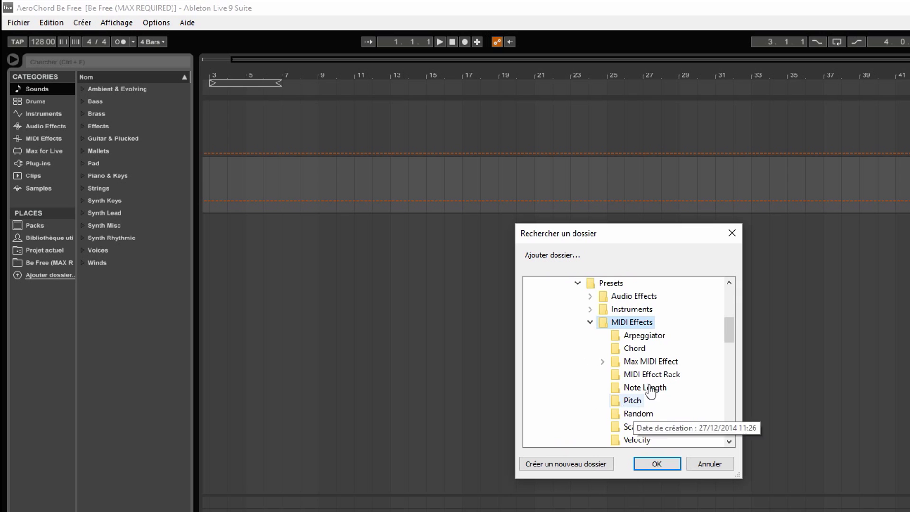
pyautogui.doubleClick(646, 361)
pyautogui.scroll(2, 647, 365)
pyautogui.scroll(-1, 645, 379)
pyautogui.scroll(-1, 645, 379)
pyautogui.click(646, 375)
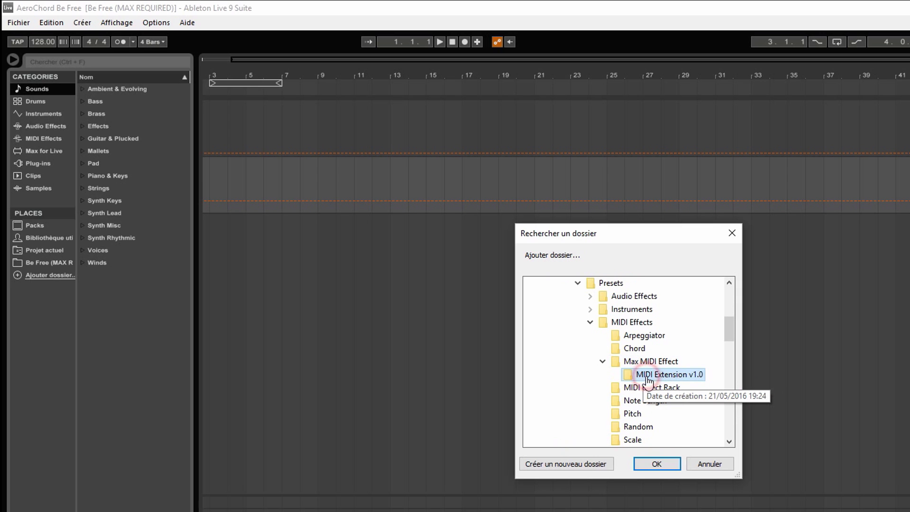
pyautogui.click(660, 469)
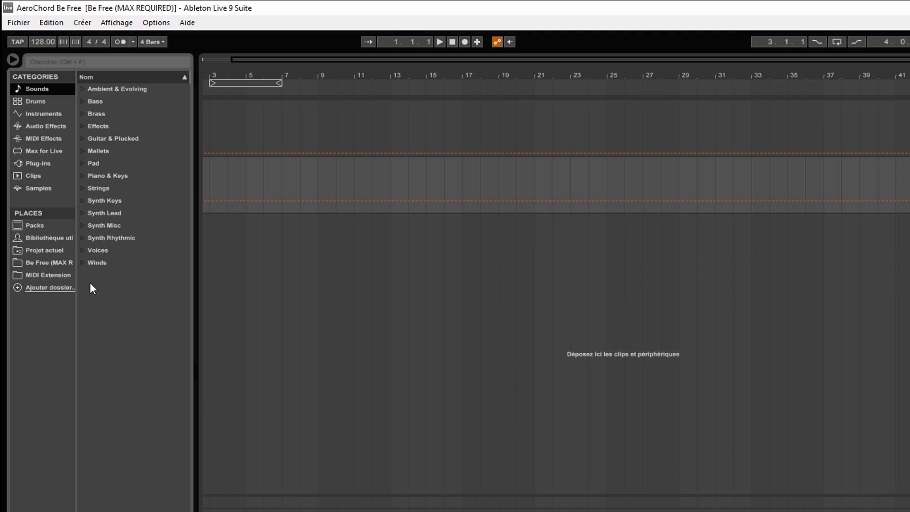
# Add the MIDIext folder from C: > Programmes > Cycling '74 > Max 6.1 to Places and show the contents of both new places
pyautogui.click(60, 287)
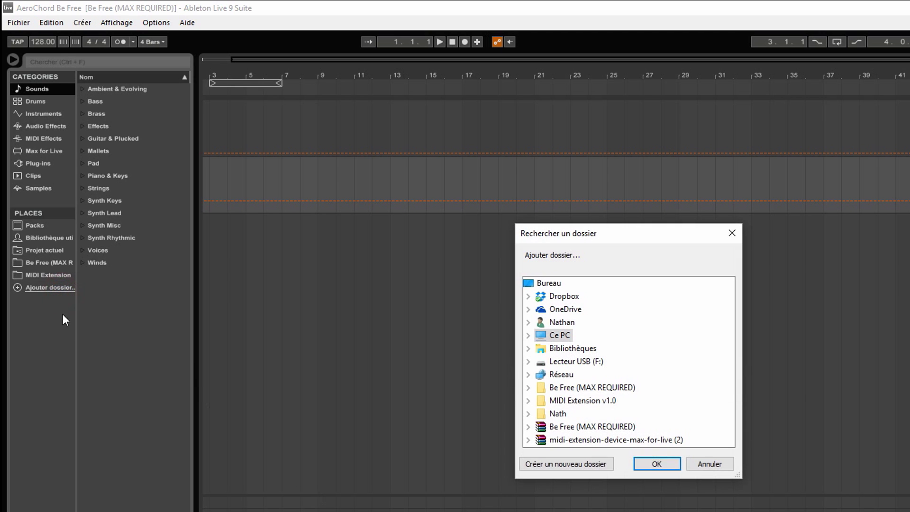
pyautogui.click(528, 335)
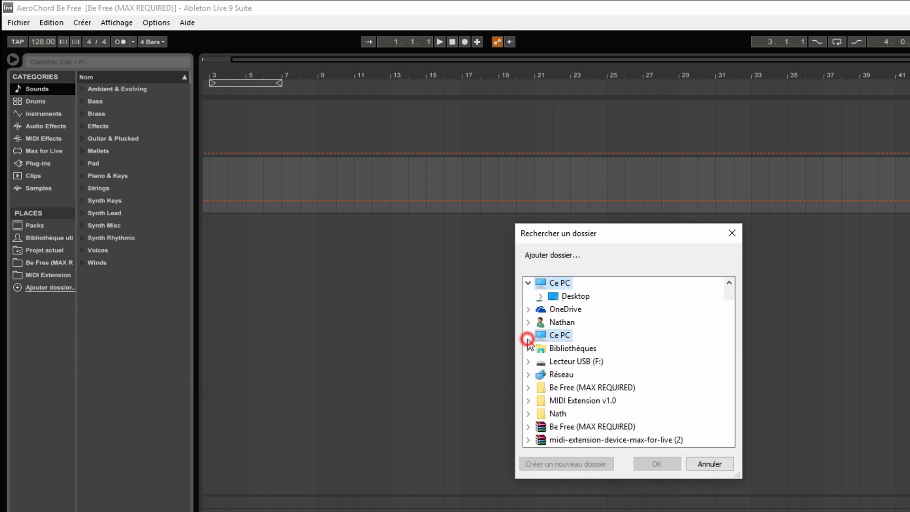
pyautogui.scroll(-2, 592, 351)
pyautogui.scroll(1, 597, 340)
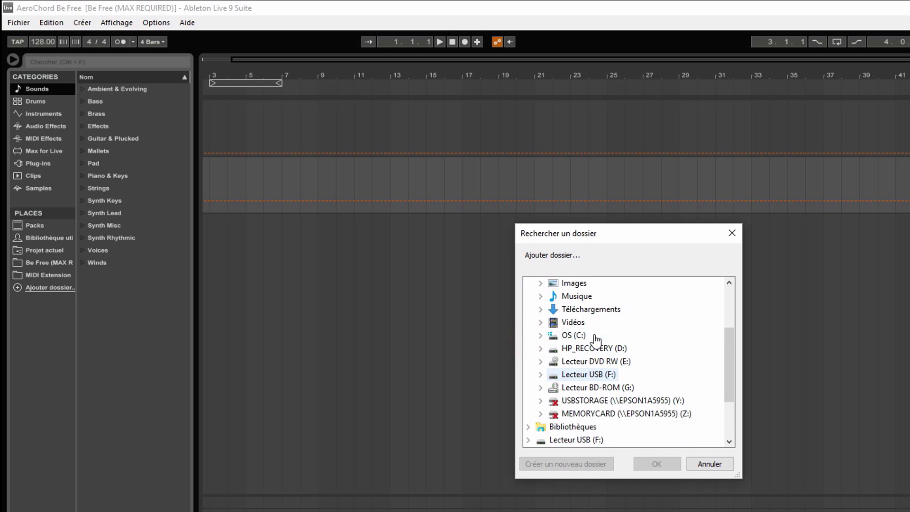
pyautogui.click(541, 335)
pyautogui.scroll(-3, 564, 377)
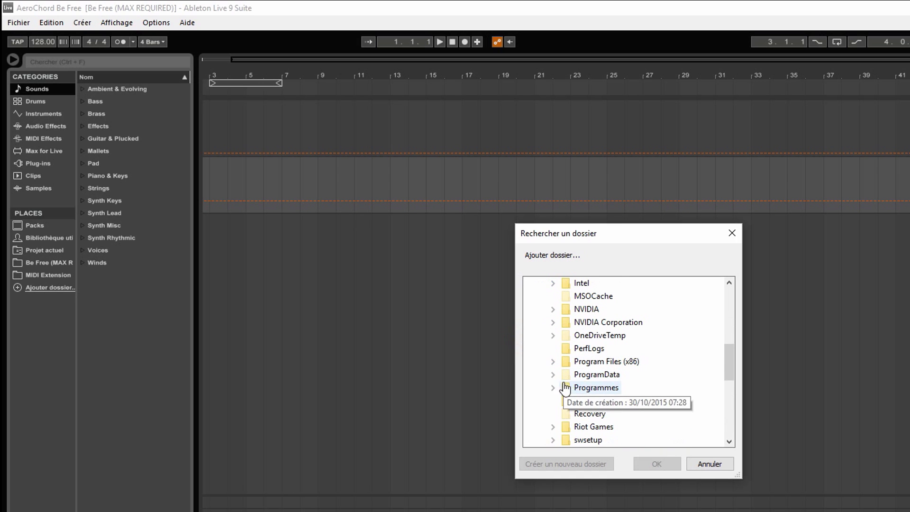
pyautogui.click(553, 388)
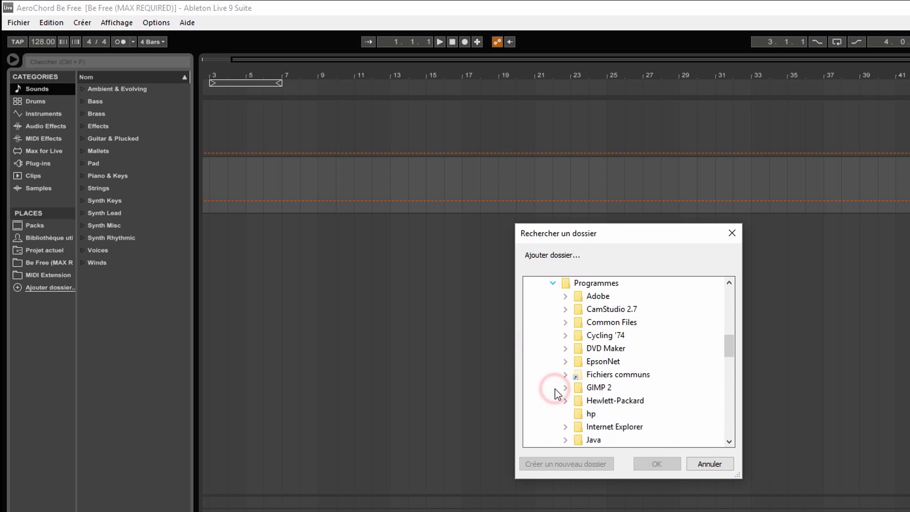
pyautogui.click(601, 335)
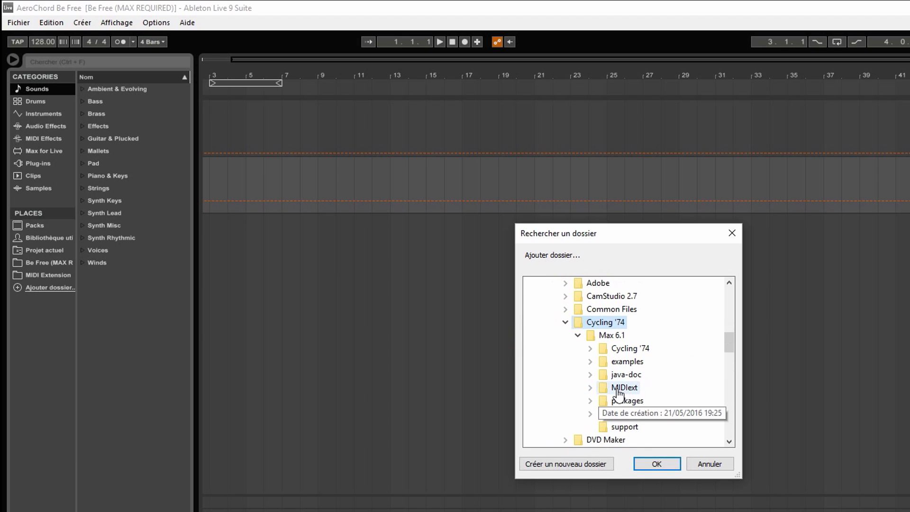
pyautogui.click(629, 390)
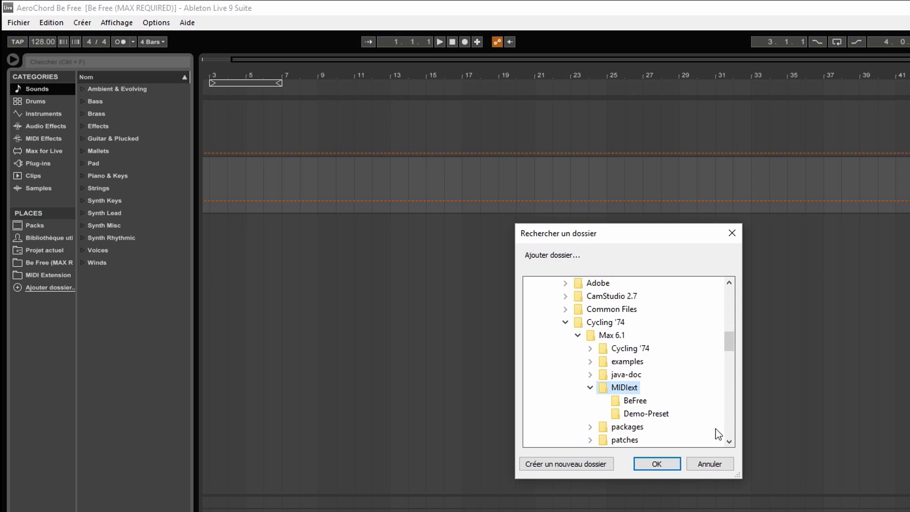
pyautogui.click(656, 465)
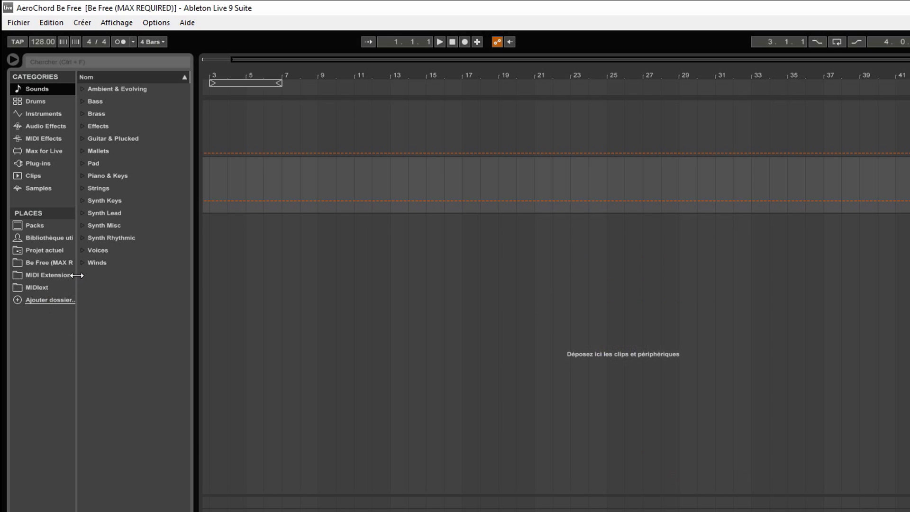
pyautogui.click(64, 274)
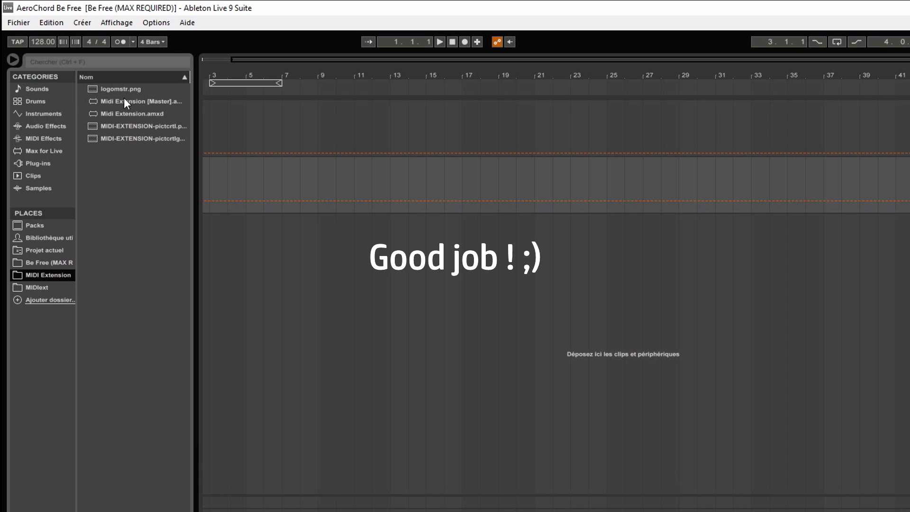
pyautogui.click(37, 288)
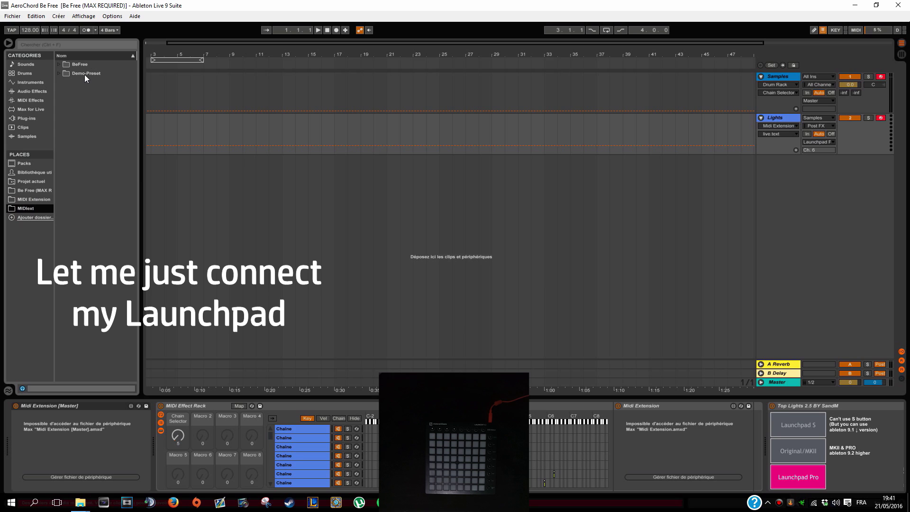
# In the MIDI preferences, set control surface 2 to Launchpad MK2, with Launchpad MK2 as both its input and output
pyautogui.click(113, 16)
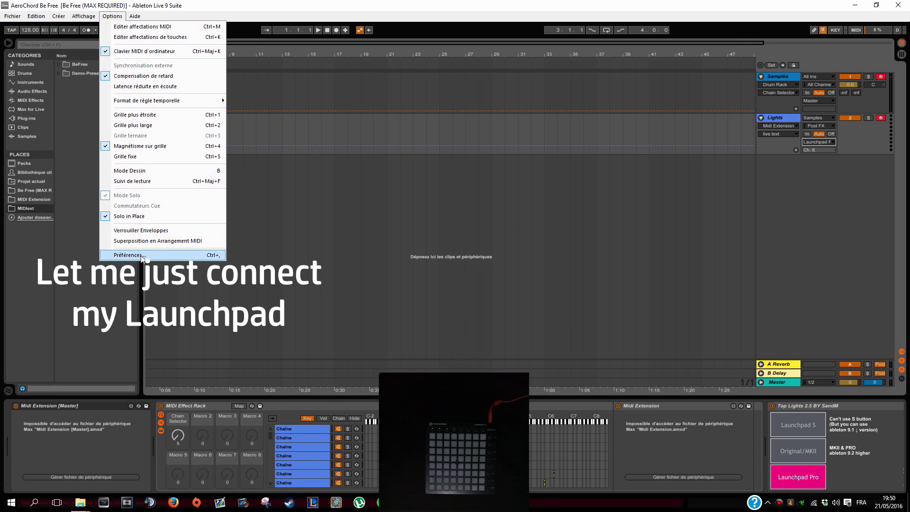
pyautogui.click(138, 257)
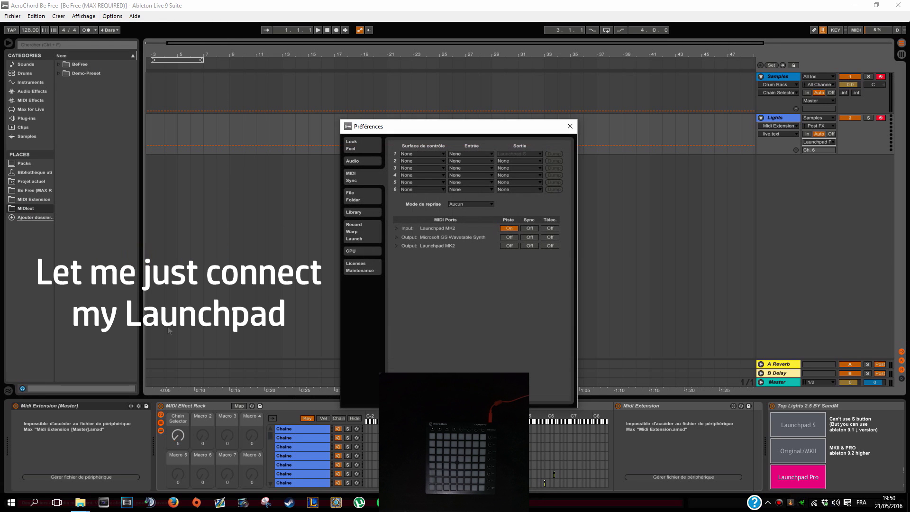
pyautogui.click(422, 161)
pyautogui.click(427, 220)
pyautogui.click(470, 161)
pyautogui.click(481, 176)
pyautogui.click(505, 161)
pyautogui.click(508, 183)
# Switch on Track and Remote for the Launchpad MK2 output port and Remote for its input port, and close the preferences
pyautogui.click(510, 245)
pyautogui.click(550, 245)
pyautogui.click(550, 228)
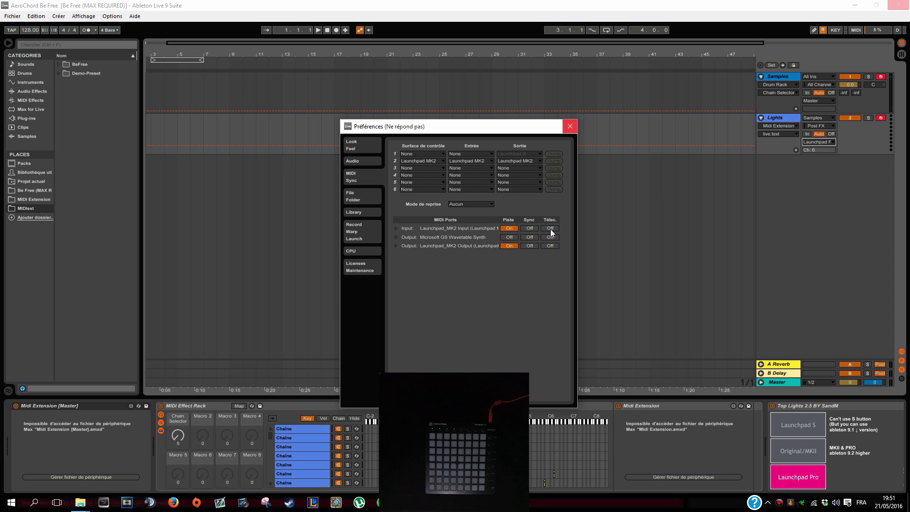
pyautogui.press('Escape')
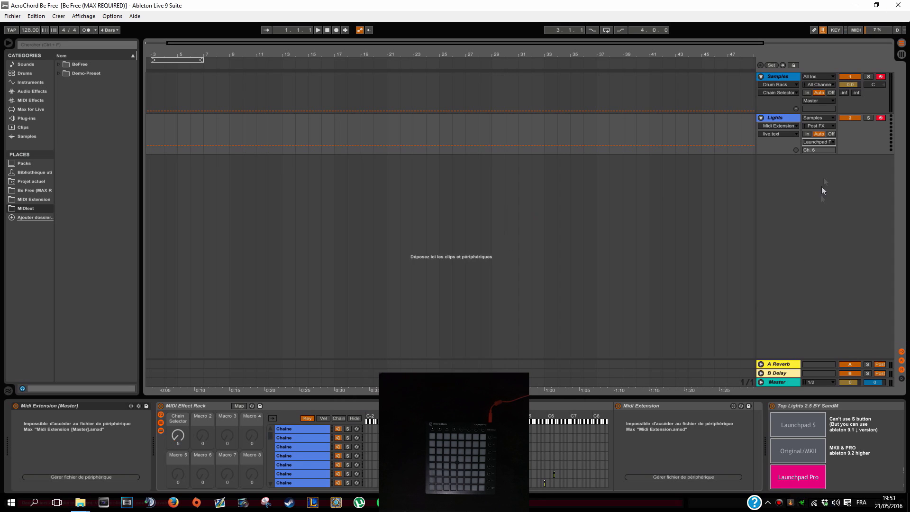
# Set the Lights track's MIDI output to the Launchpad MK2 on channel 6, and select Original/MKII in the Top Lights 2.5 device
pyautogui.click(828, 151)
pyautogui.click(824, 192)
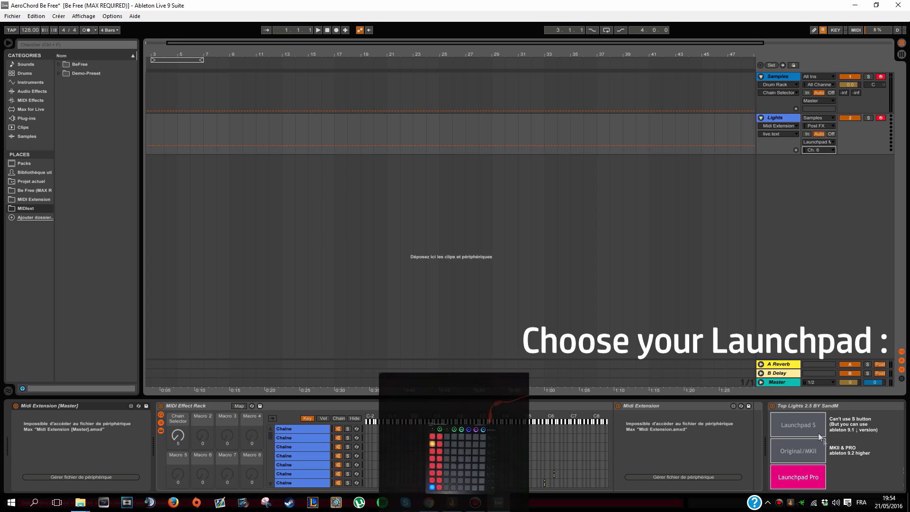
pyautogui.click(805, 455)
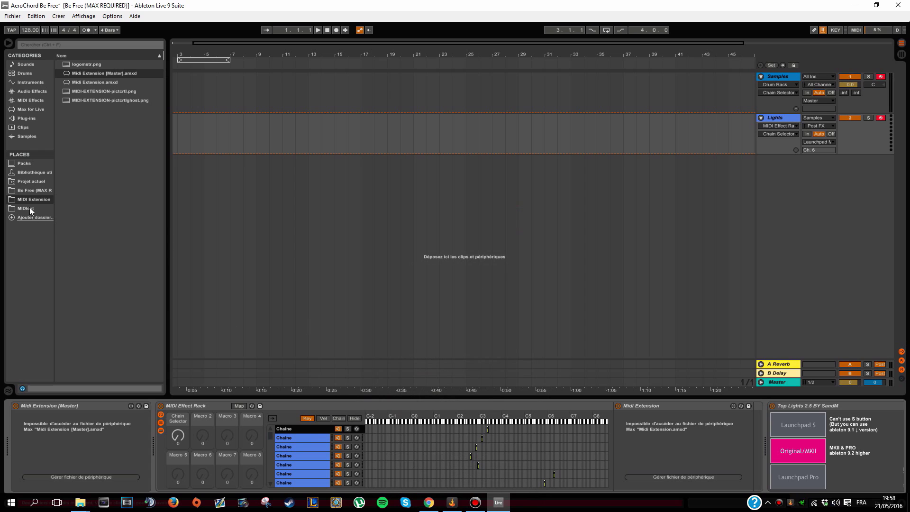
# Replace the missing Midi Extension [Master] device on the Lights track with Midi Extension [Master].amxd from the MIDI Extension place
pyautogui.click(27, 200)
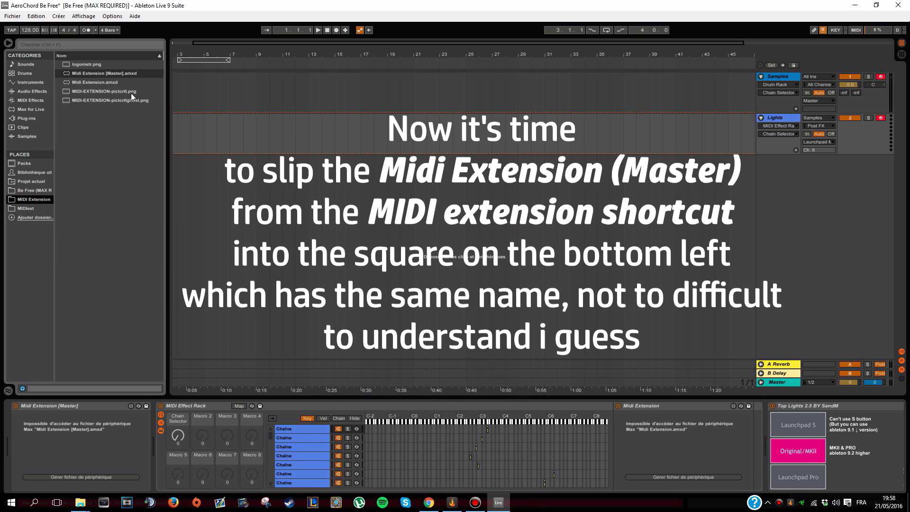
pyautogui.click(115, 72)
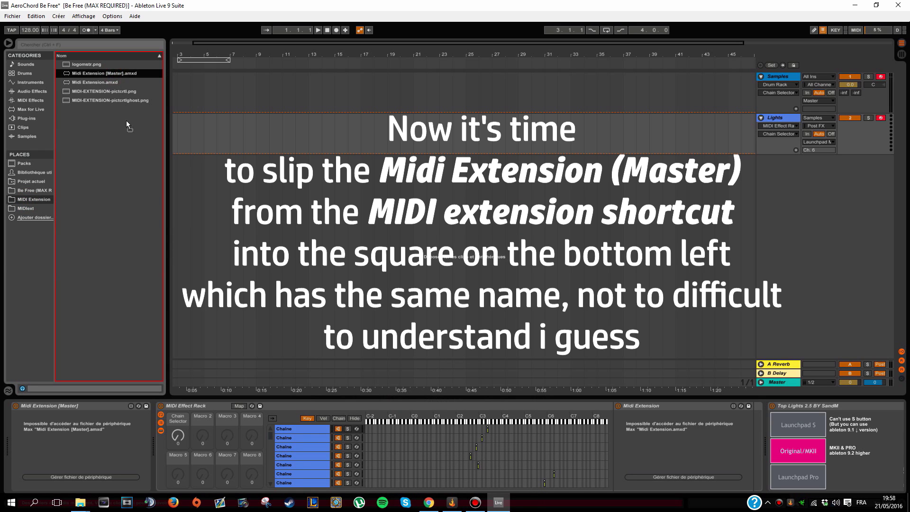
pyautogui.moveTo(95, 316); pyautogui.dragTo(87, 431)
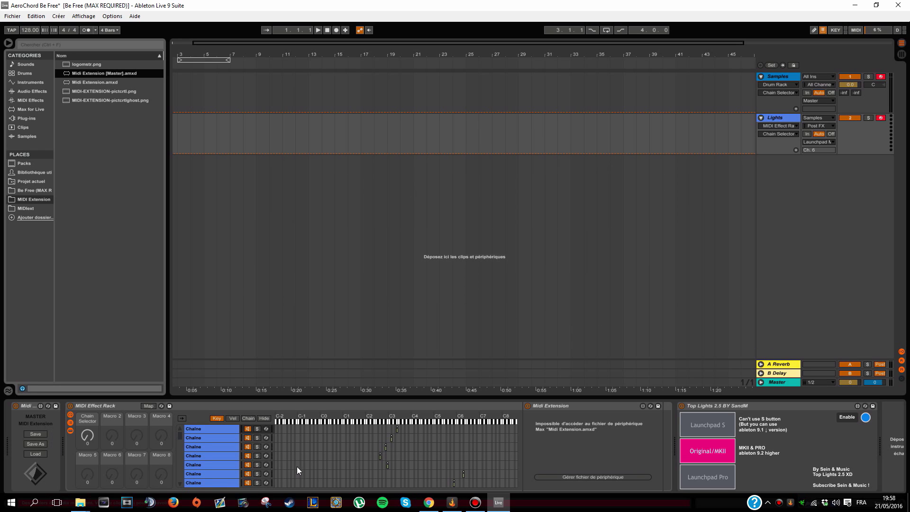
# Select the first chain of the MIDI Effect Rack and replace its missing Midi Extension device with Midi Extension.amxd
pyautogui.click(222, 431)
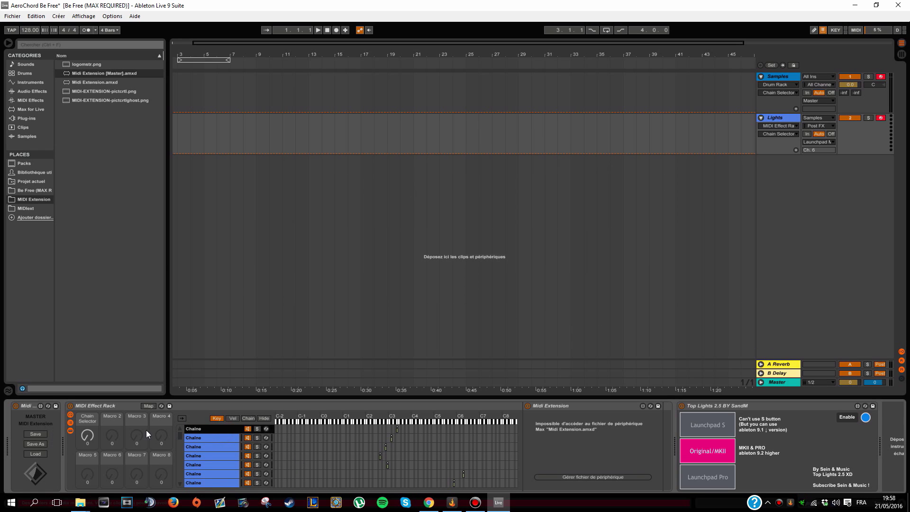
pyautogui.click(84, 83)
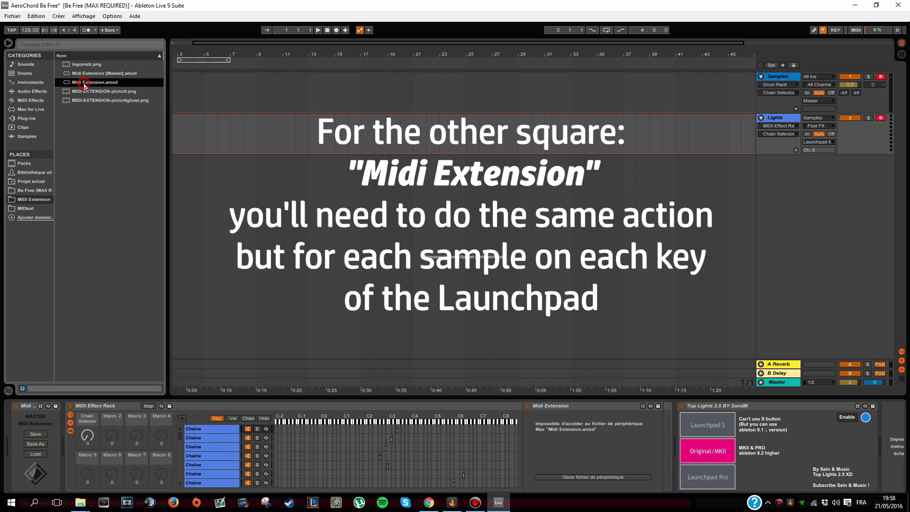
pyautogui.moveTo(85, 85); pyautogui.dragTo(97, 124)
pyautogui.moveTo(151, 167); pyautogui.dragTo(351, 246)
pyautogui.moveTo(588, 426); pyautogui.dragTo(589, 434)
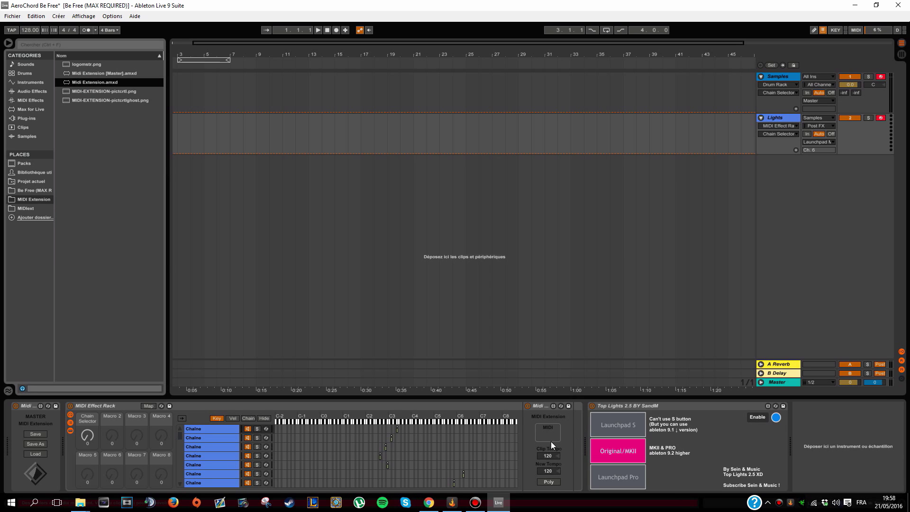
# Replace the missing Midi Extension device of the rack's second chain with Midi Extension.amxd
pyautogui.click(216, 441)
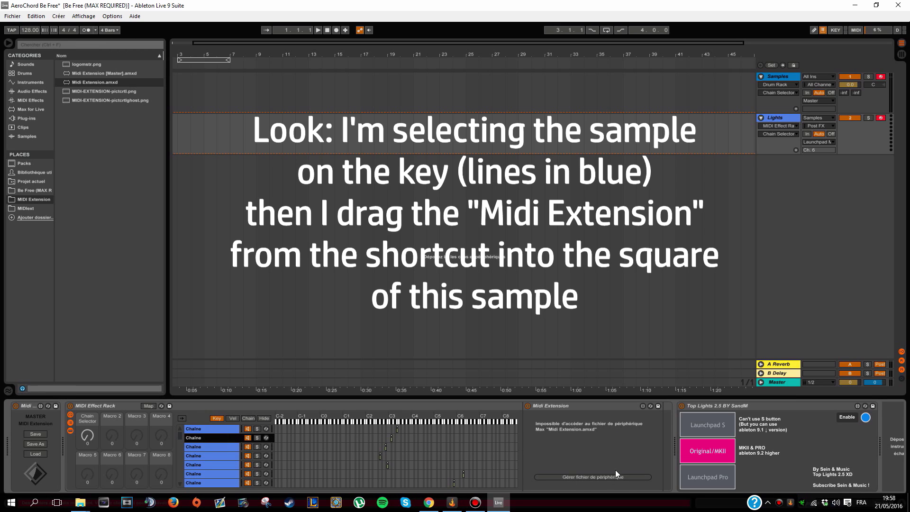
pyautogui.click(101, 83)
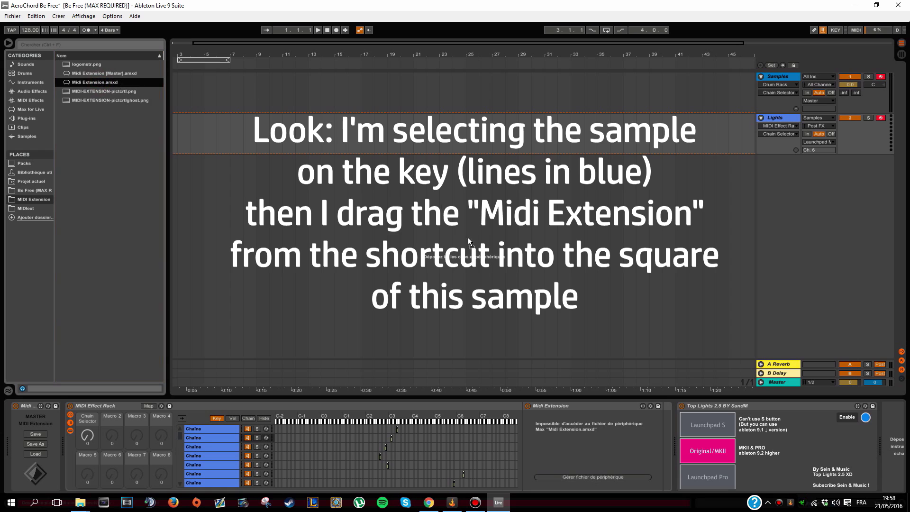
pyautogui.moveTo(557, 419); pyautogui.dragTo(557, 419)
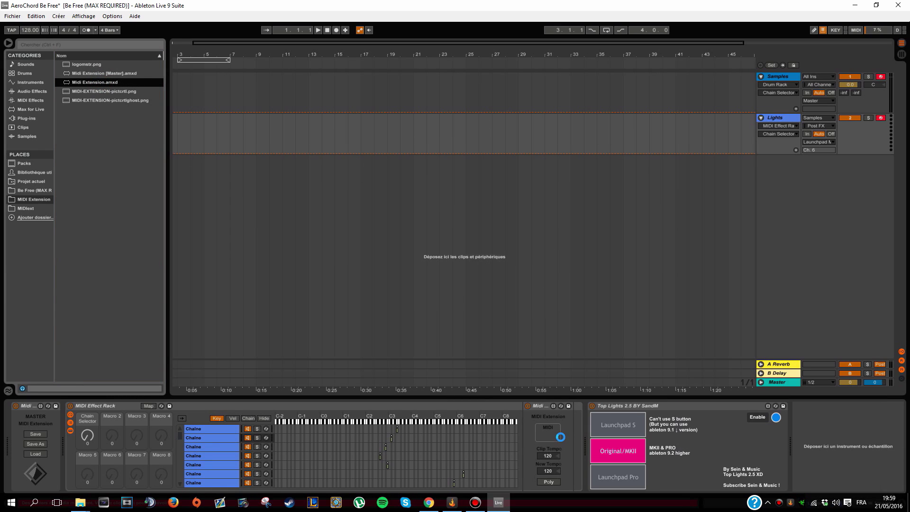
# Replace the missing Midi Extension device of the rack's third chain with Midi Extension.amxd
pyautogui.click(220, 447)
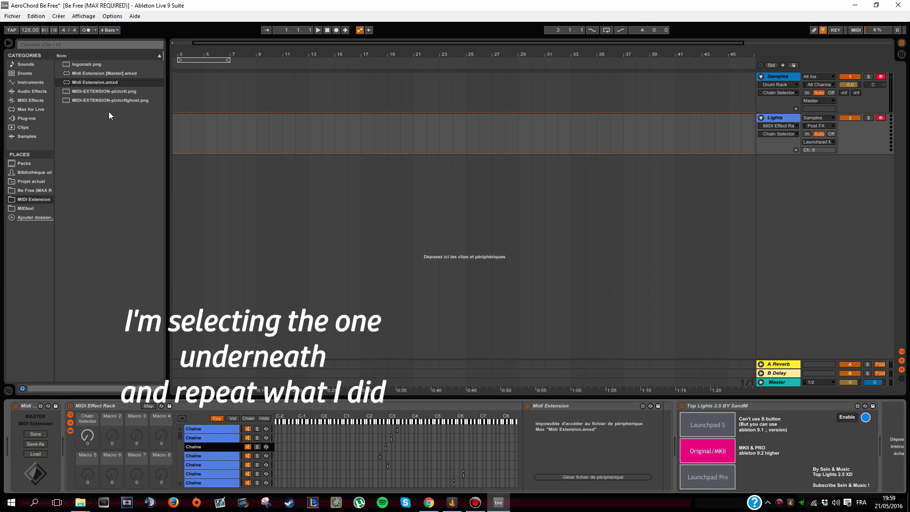
pyautogui.moveTo(102, 83); pyautogui.dragTo(399, 157)
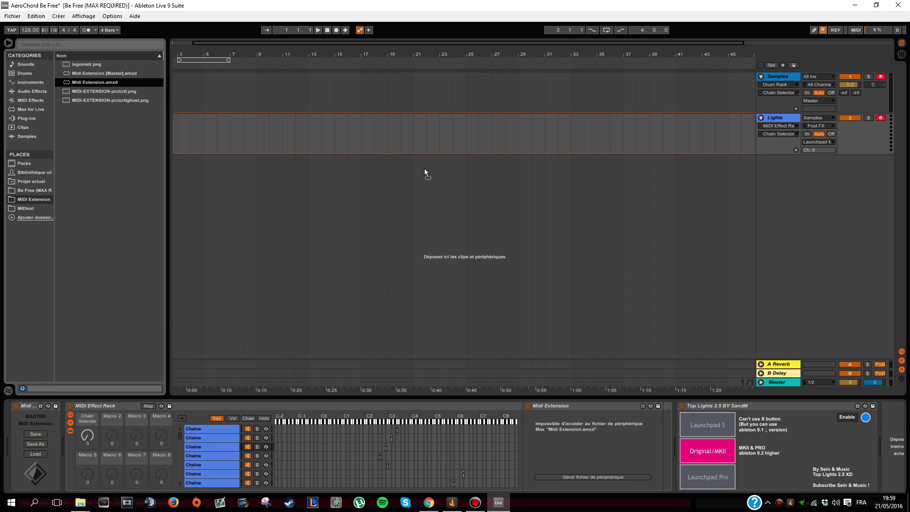
pyautogui.moveTo(552, 330); pyautogui.dragTo(594, 432)
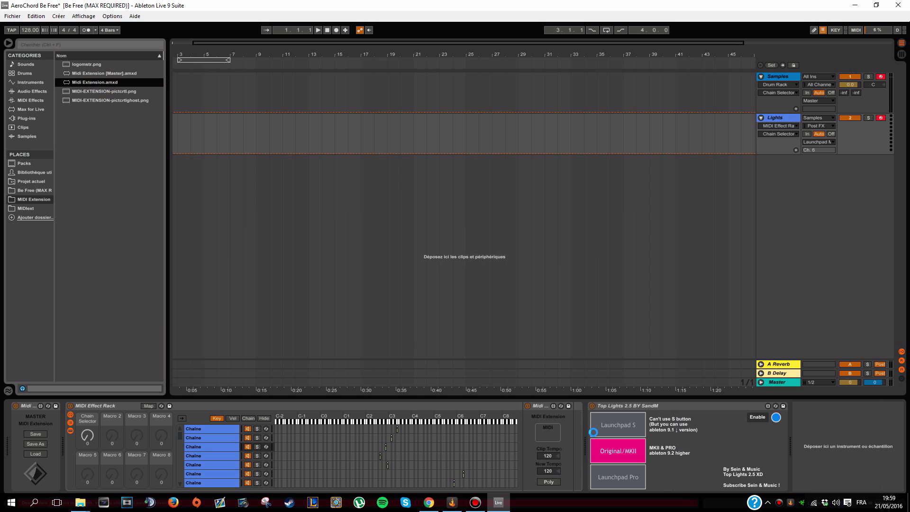
# Replace the missing Midi Extension devices of the rack's fourth through seventh chains with Midi Extension.amxd
pyautogui.click(221, 456)
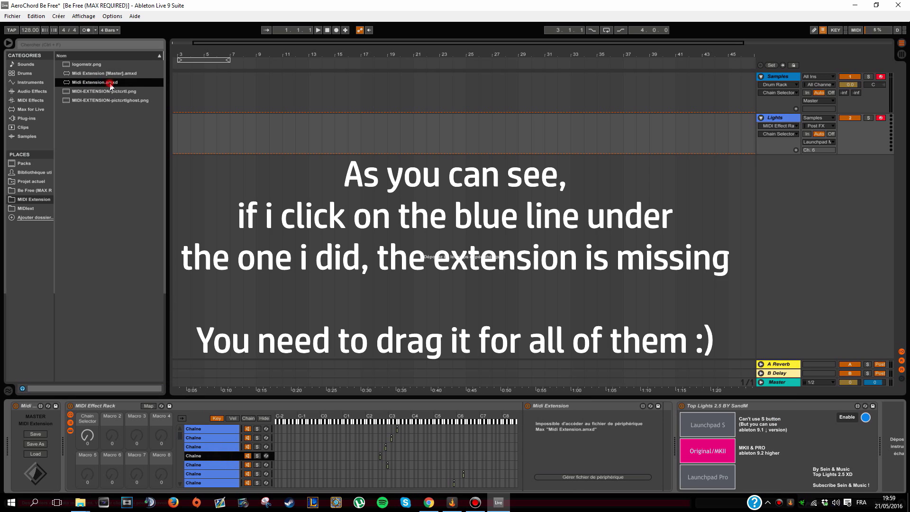
pyautogui.click(218, 464)
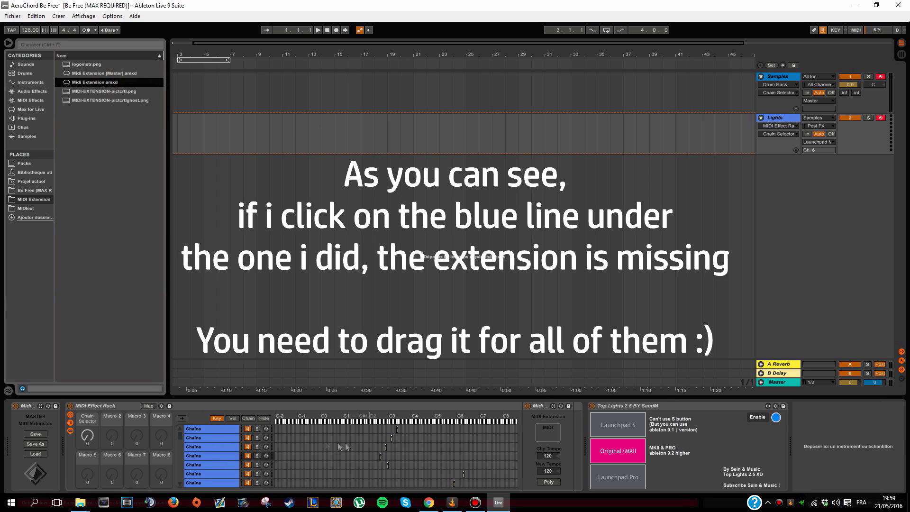
pyautogui.click(220, 457)
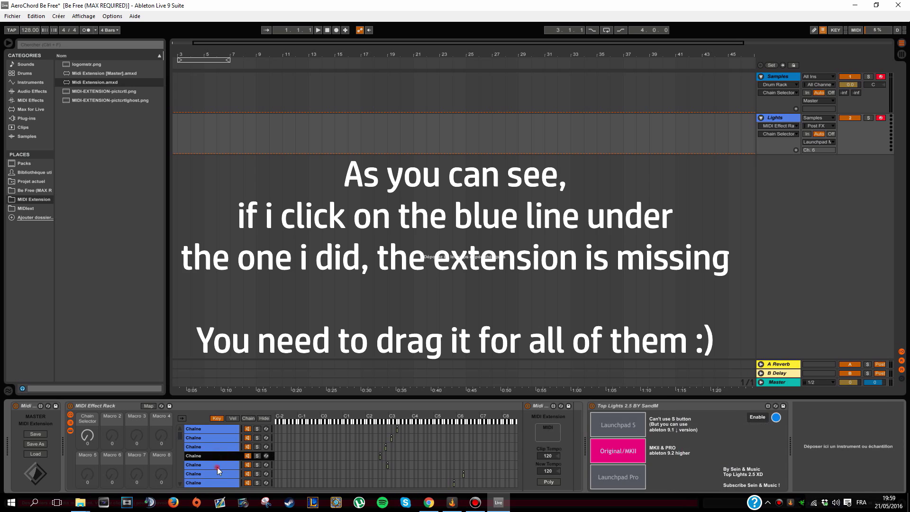
pyautogui.click(110, 83)
pyautogui.click(220, 474)
pyautogui.click(225, 483)
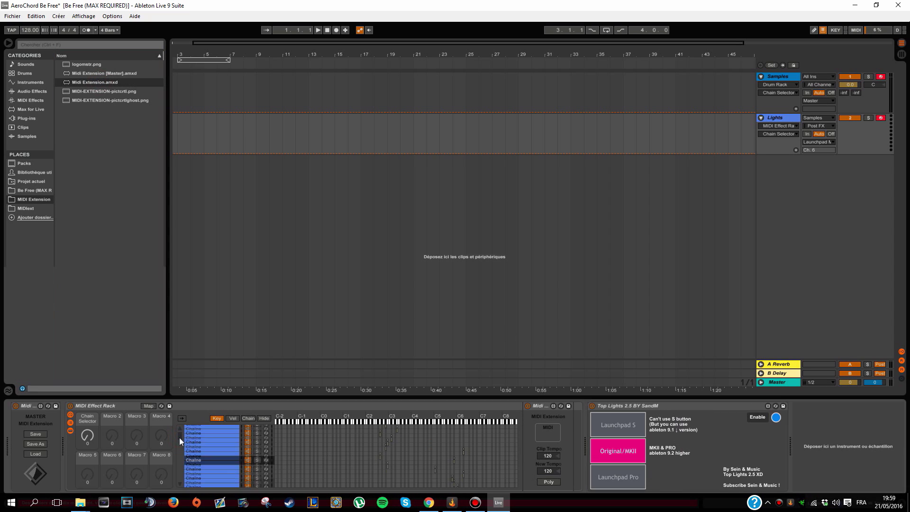
# Continue down the rack from the eighth chain, replacing each chain's missing Midi Extension device with Midi Extension.amxd
pyautogui.click(217, 447)
pyautogui.moveTo(118, 82); pyautogui.dragTo(546, 429)
pyautogui.click(213, 453)
pyautogui.click(105, 82)
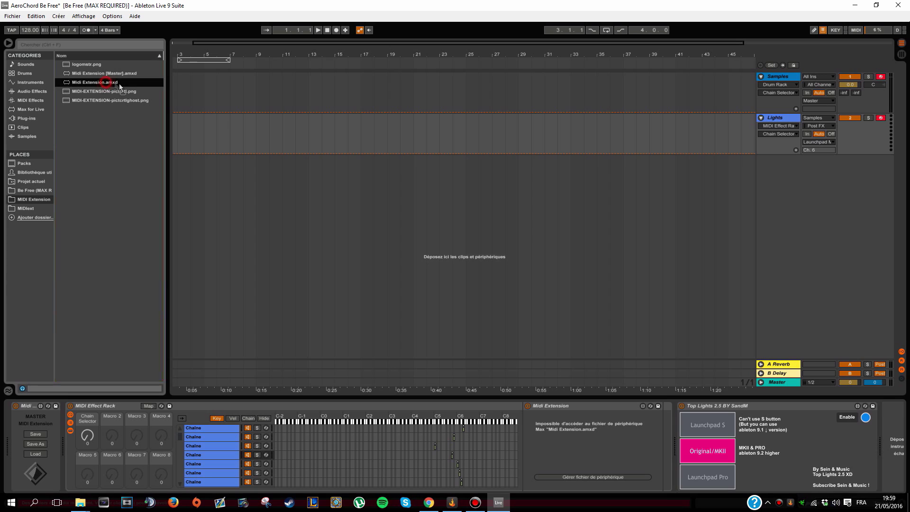
pyautogui.moveTo(94, 85); pyautogui.dragTo(230, 473)
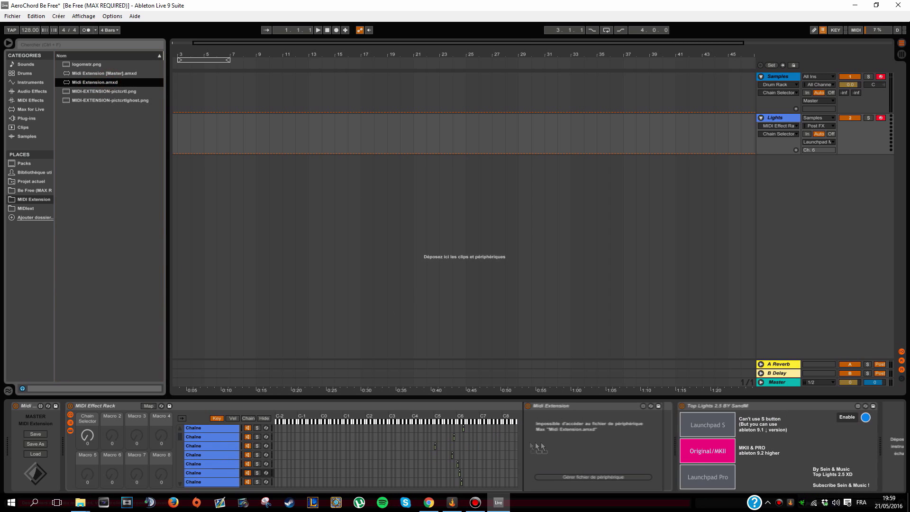
pyautogui.moveTo(117, 85); pyautogui.dragTo(355, 446)
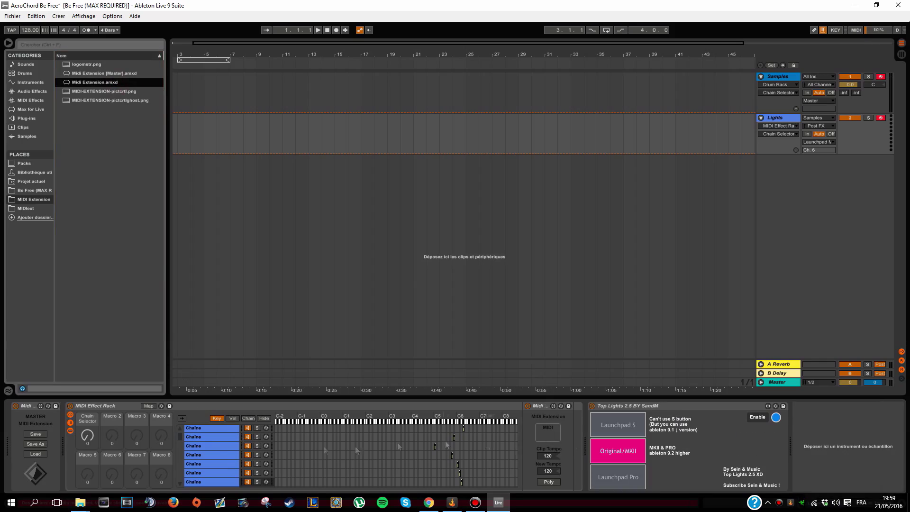
pyautogui.click(220, 445)
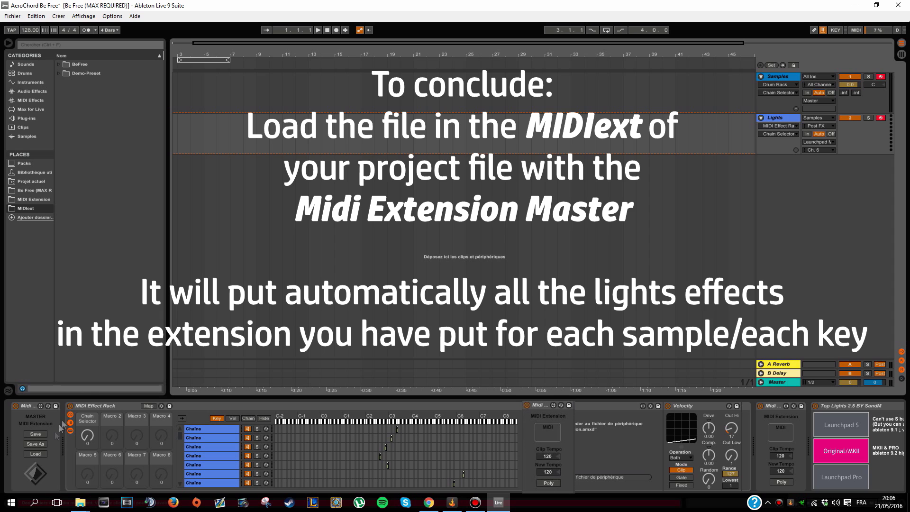
# Load BeFreeSave into the master MIDI Extension device from Programmes\Cycling '74\Max 6.1\MIDIext\BeFree on drive C
pyautogui.click(40, 456)
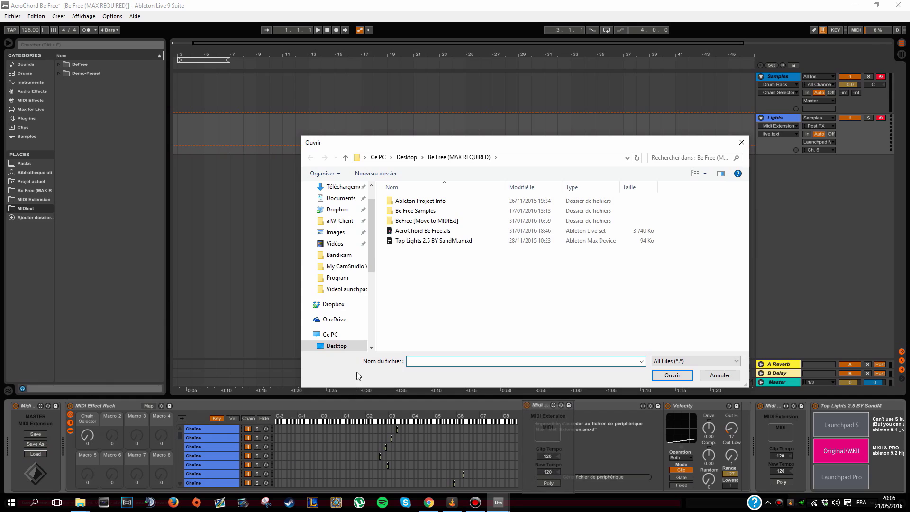
pyautogui.click(331, 335)
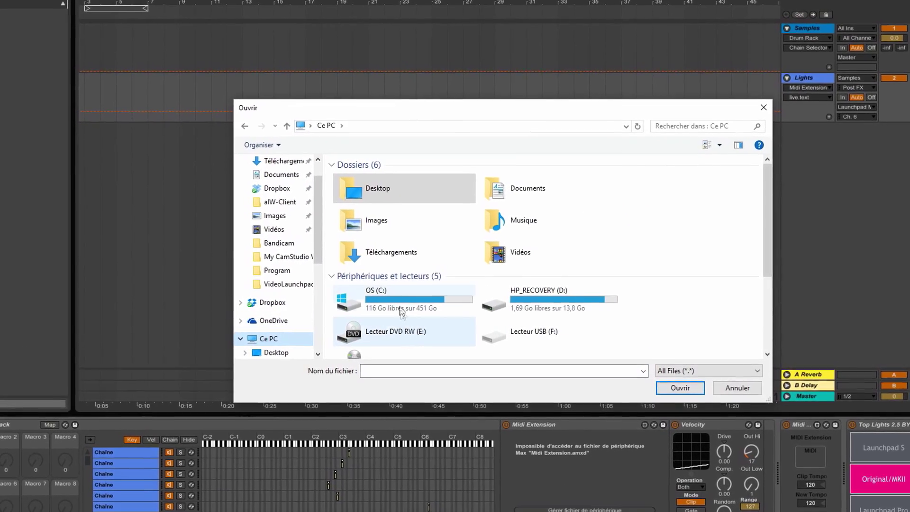
pyautogui.click(420, 302)
pyautogui.doubleClick(390, 299)
pyautogui.scroll(-2, 371, 297)
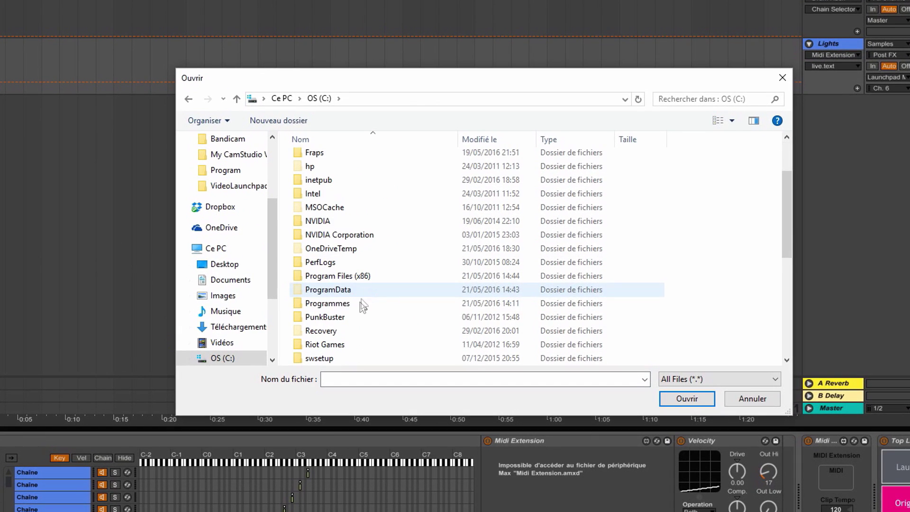
pyautogui.doubleClick(342, 304)
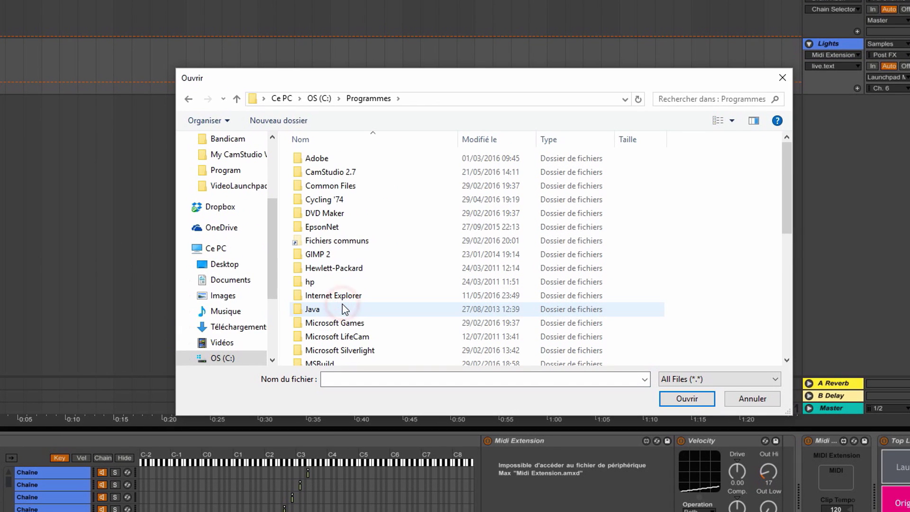
pyautogui.doubleClick(337, 200)
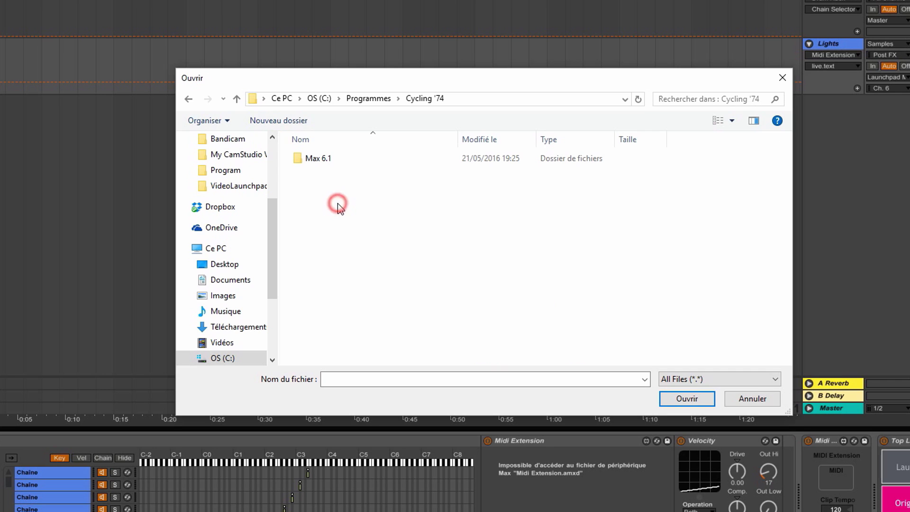
pyautogui.doubleClick(310, 159)
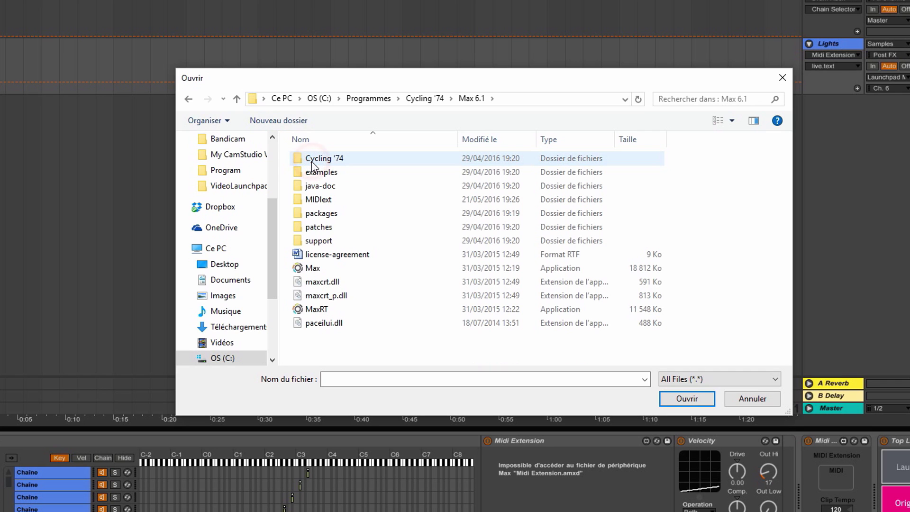
pyautogui.doubleClick(316, 199)
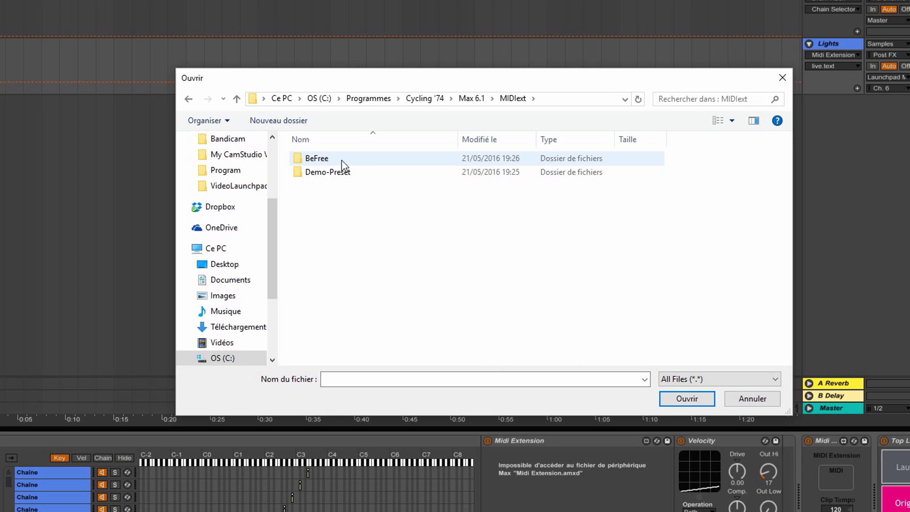
pyautogui.doubleClick(323, 162)
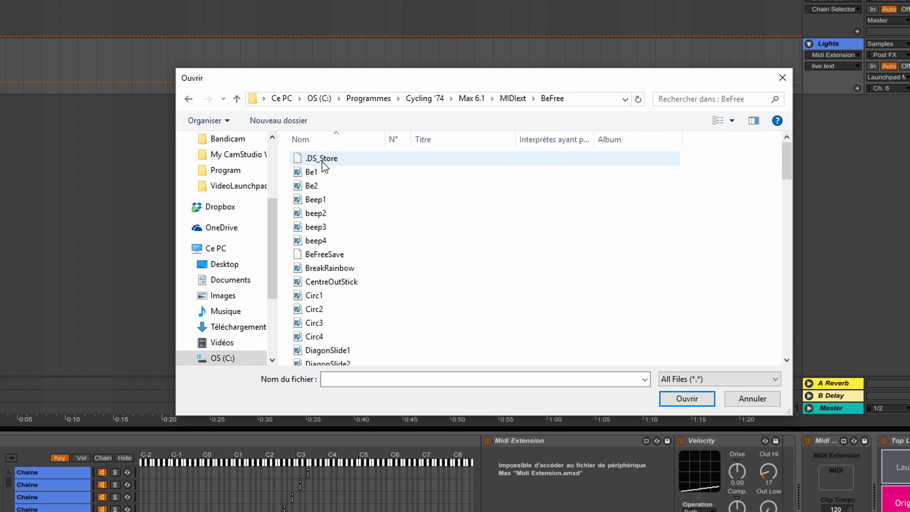
pyautogui.click(322, 254)
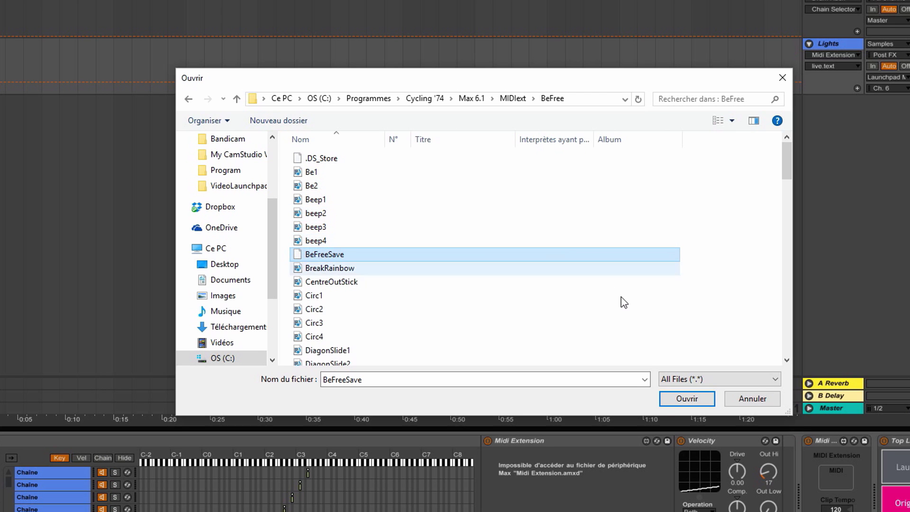
pyautogui.click(686, 398)
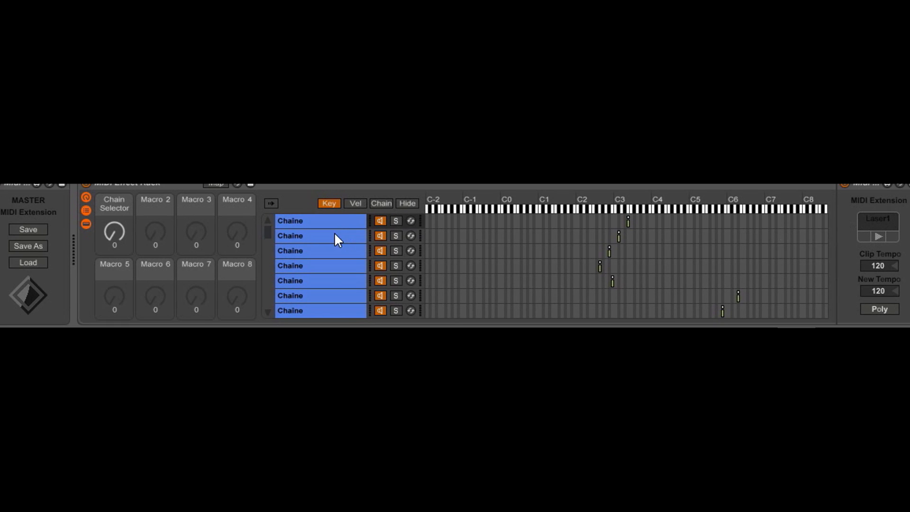
# Check which light effect is loaded in the Midi Extension device of several rack chains, down to the eighth
pyautogui.click(334, 235)
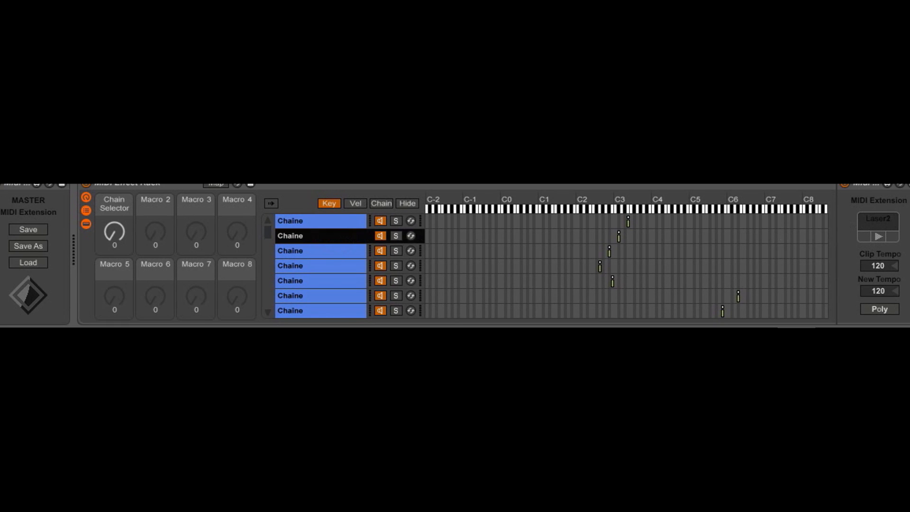
pyautogui.click(341, 280)
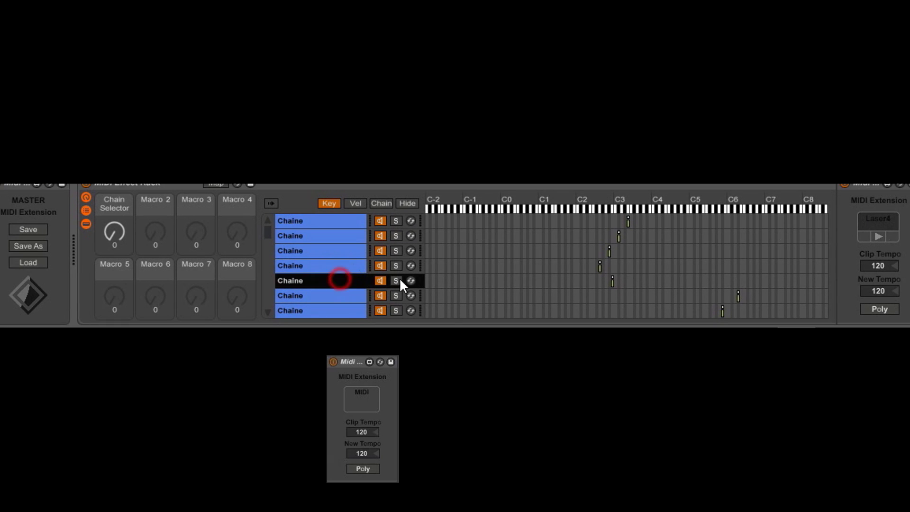
pyautogui.scroll(-1, 324, 292)
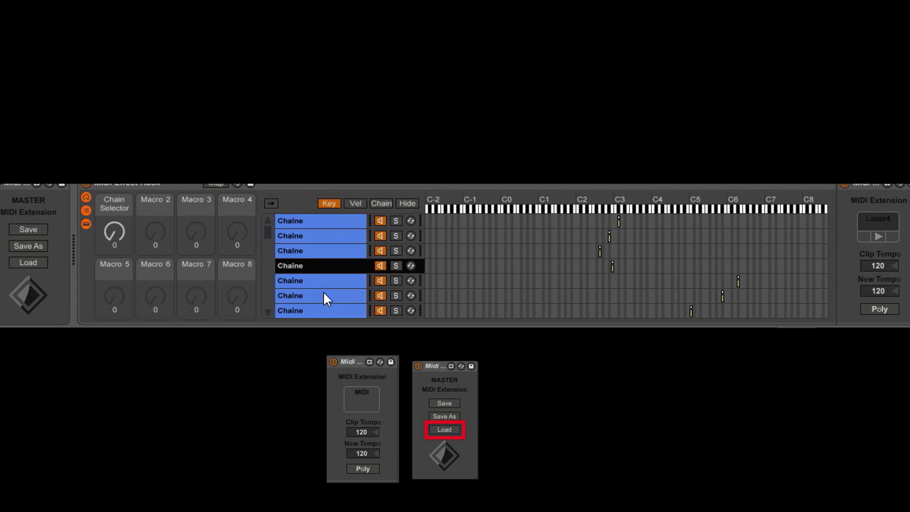
pyautogui.click(324, 291)
pyautogui.click(334, 312)
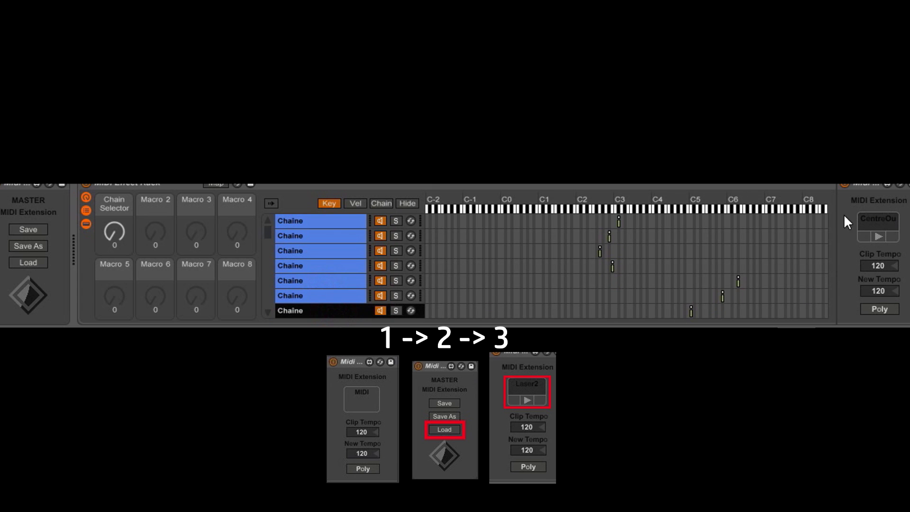
# Play the light effects of the rack's second, third and fourth chains from their Midi Extension devices
pyautogui.click(315, 221)
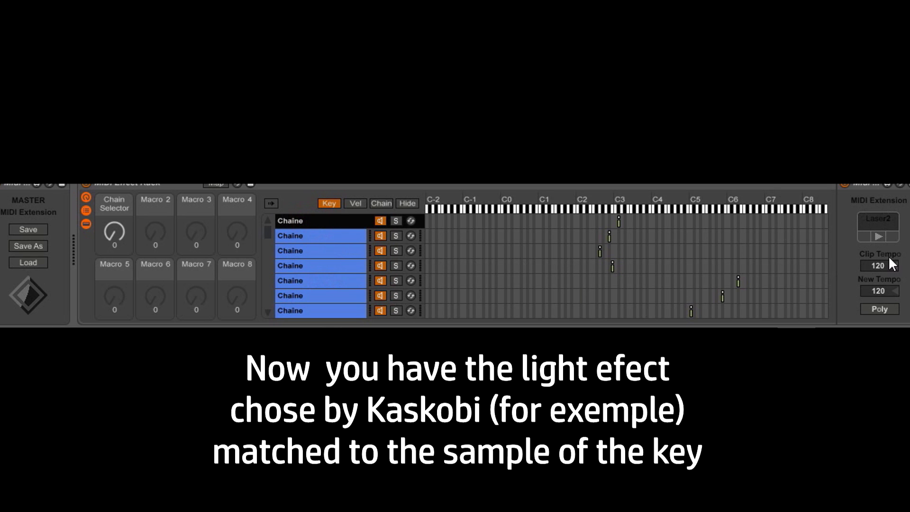
pyautogui.click(879, 234)
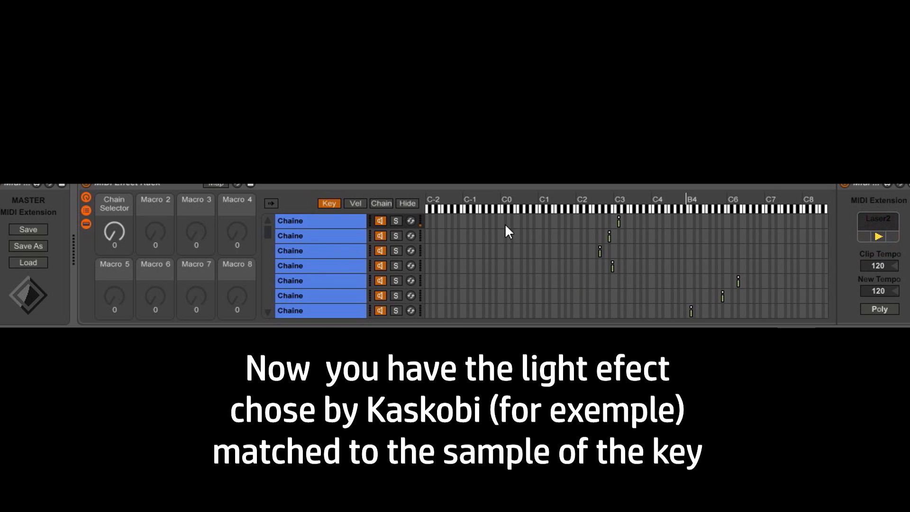
pyautogui.click(327, 235)
pyautogui.click(879, 236)
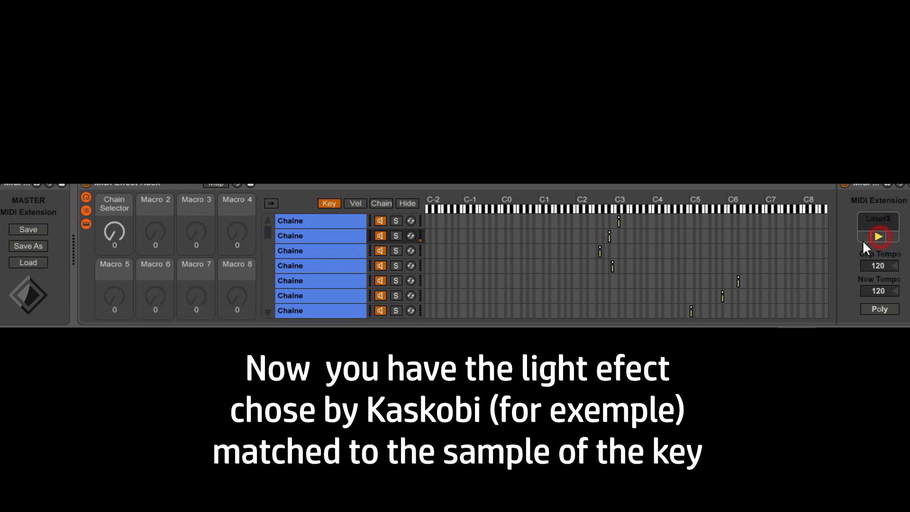
pyautogui.click(326, 253)
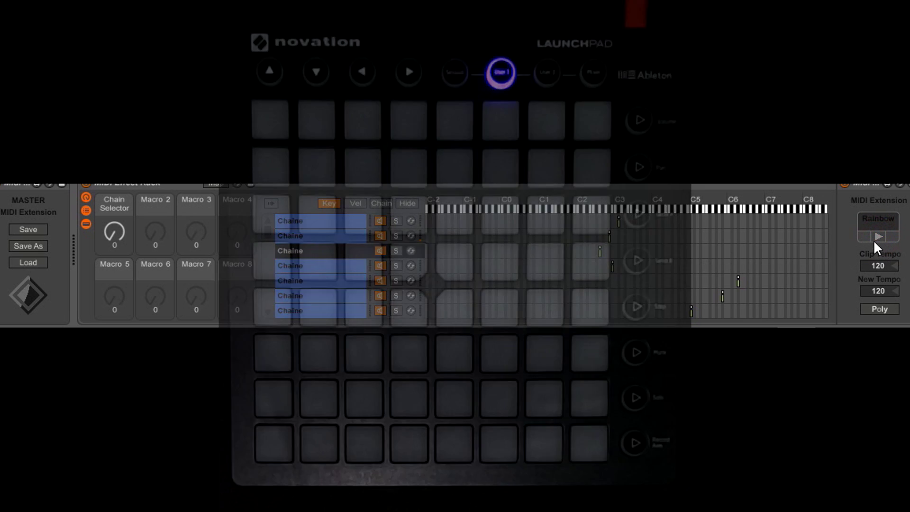
pyautogui.click(880, 236)
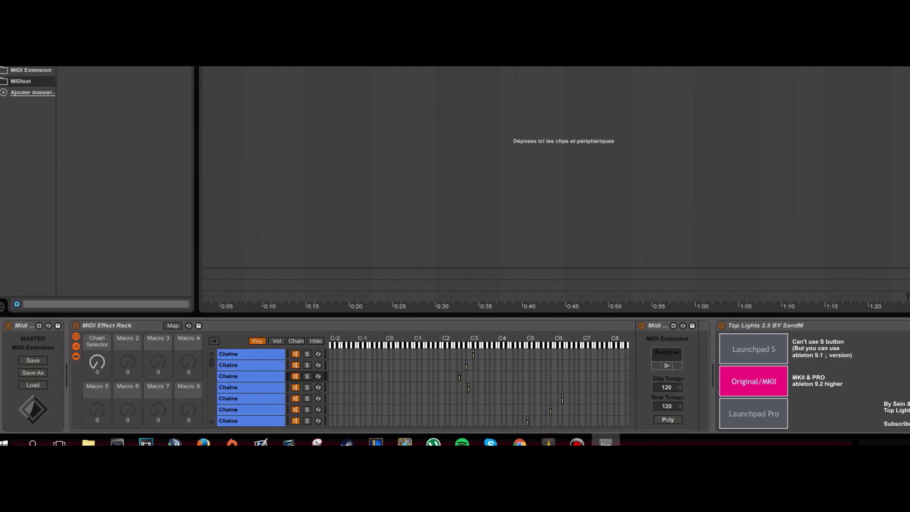
# Save the Live set in the Be Free (MAX REQUIRED) folder as "AeroChord Be Free with LIGHTSSSSSSSSS !!!!!!!!!!! :D"
pyautogui.click(7, 13)
pyautogui.click(38, 119)
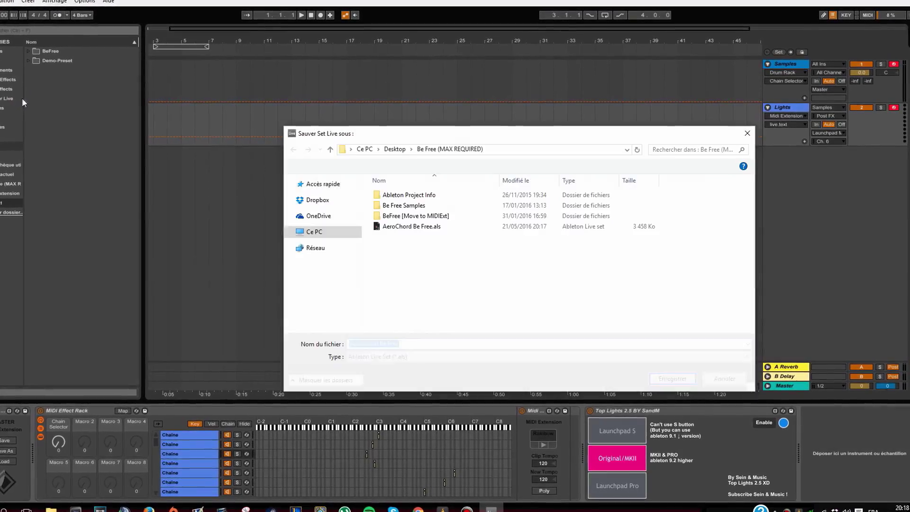
pyautogui.click(416, 344)
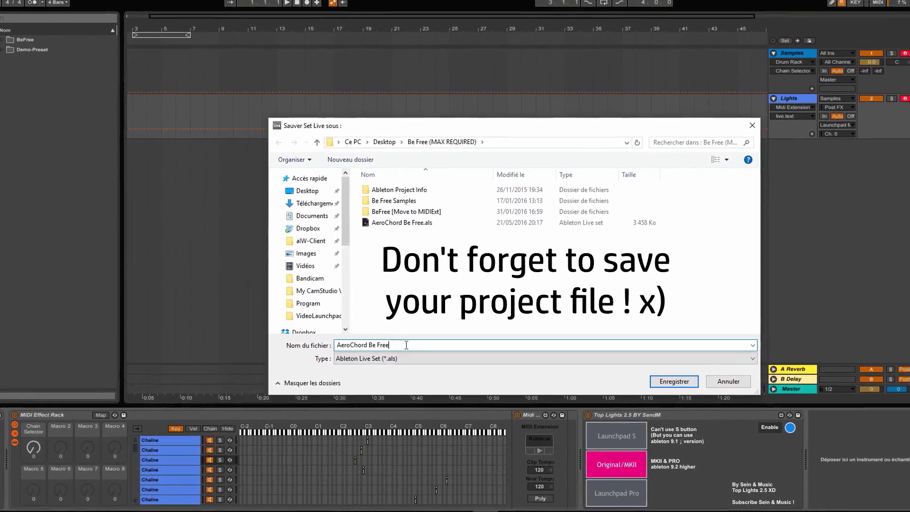
pyautogui.write('with LIGHTS')
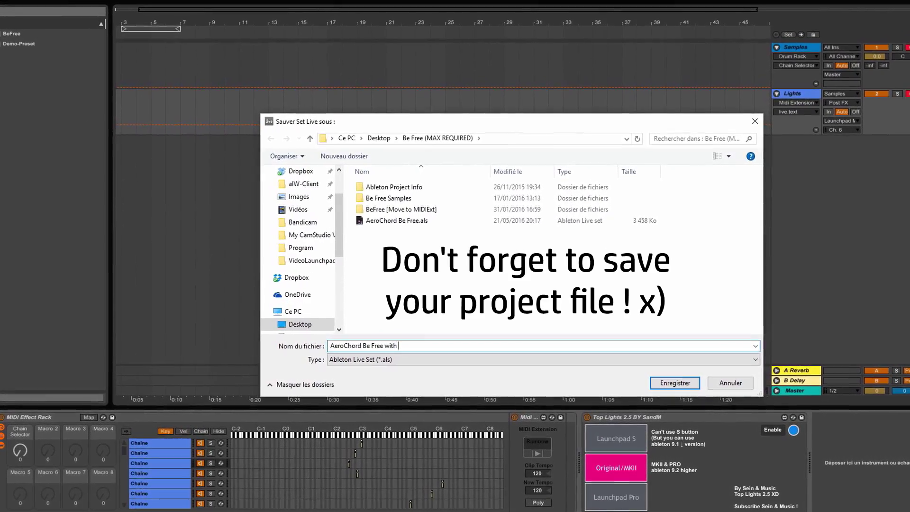
pyautogui.write('SSSS !!!!!!!!!! :D')
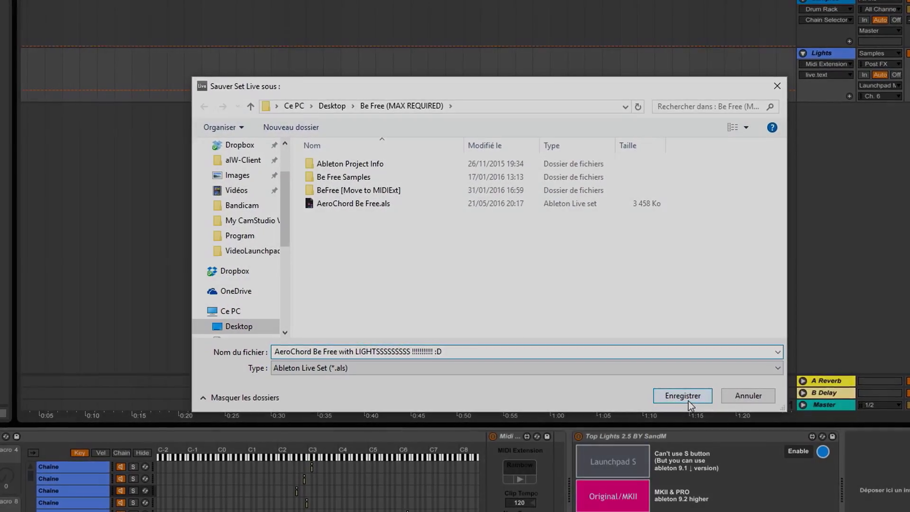
pyautogui.click(686, 398)
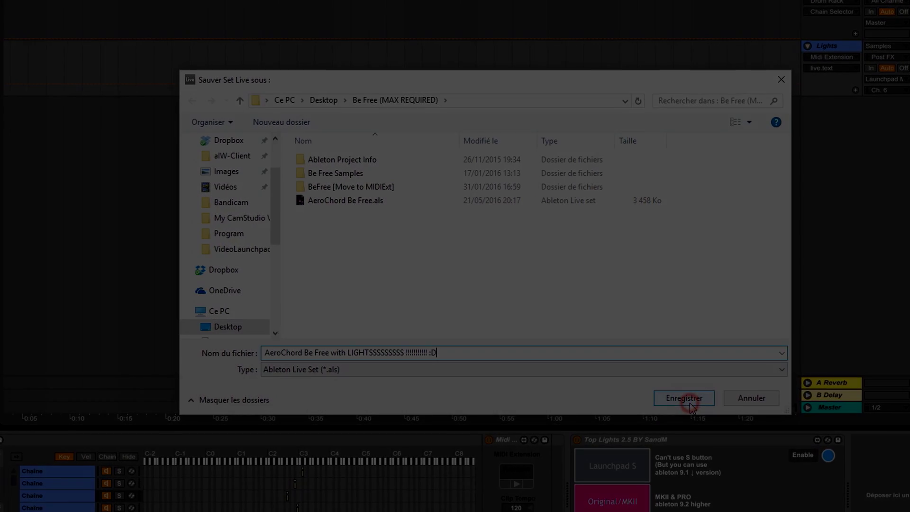